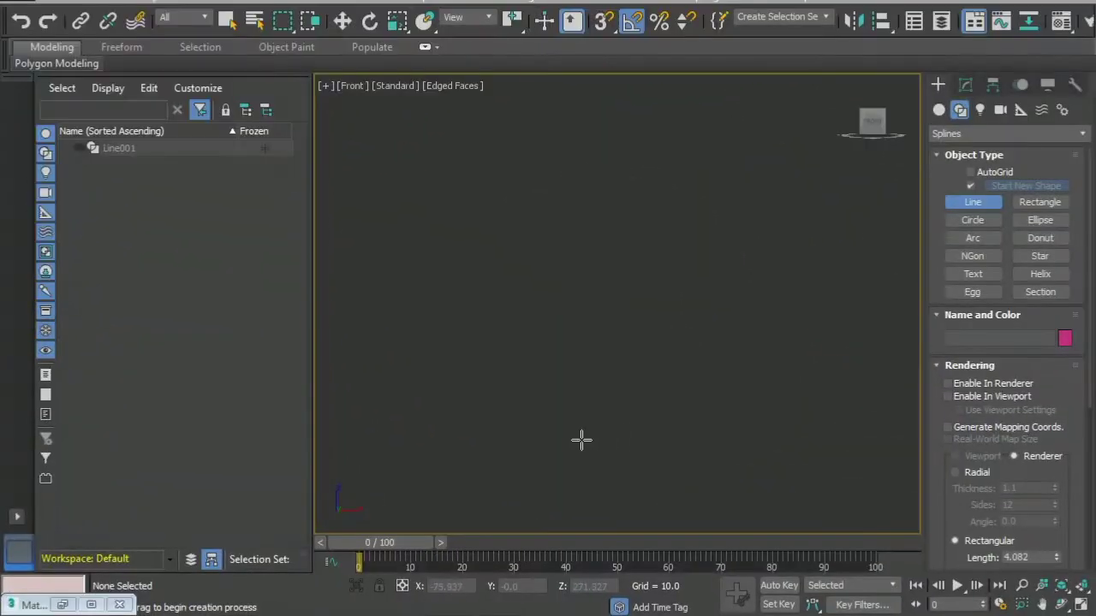
In the Front view, trace the back leg and curved high backrest of the chair profile as a line.
click(545, 467)
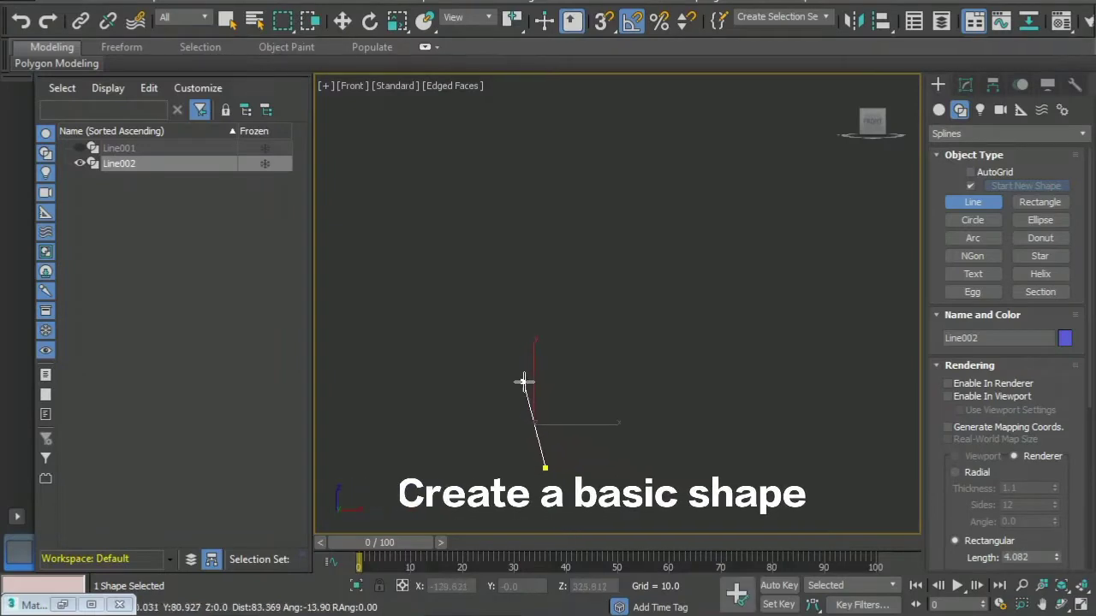
click(525, 381)
click(523, 271)
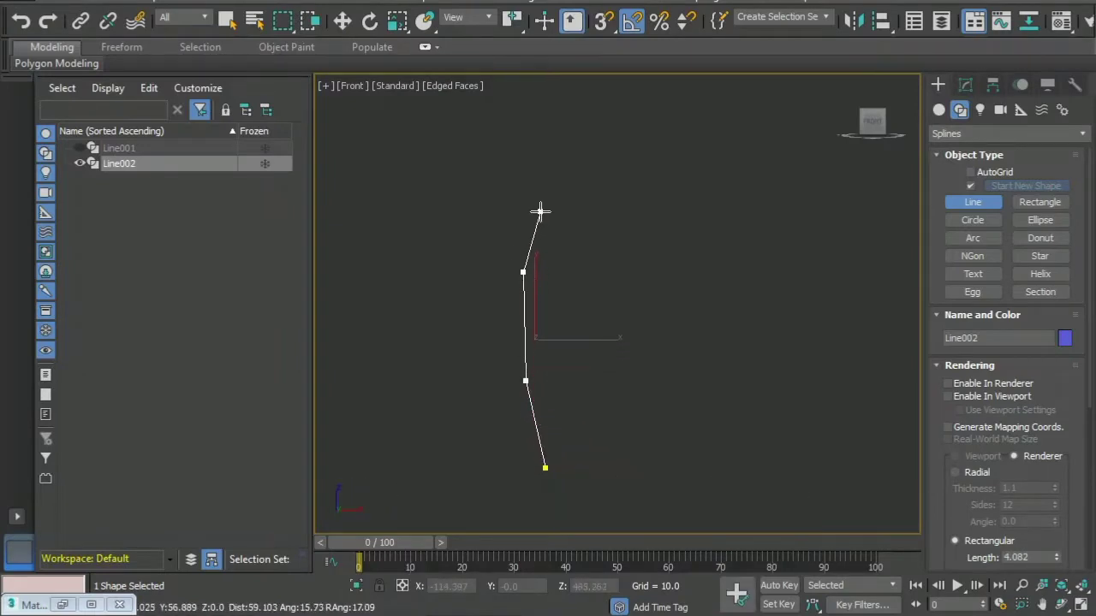
click(589, 256)
click(596, 319)
click(602, 353)
Continue the Line002 profile along the seat and down the front leg, then finish it for editing.
click(630, 368)
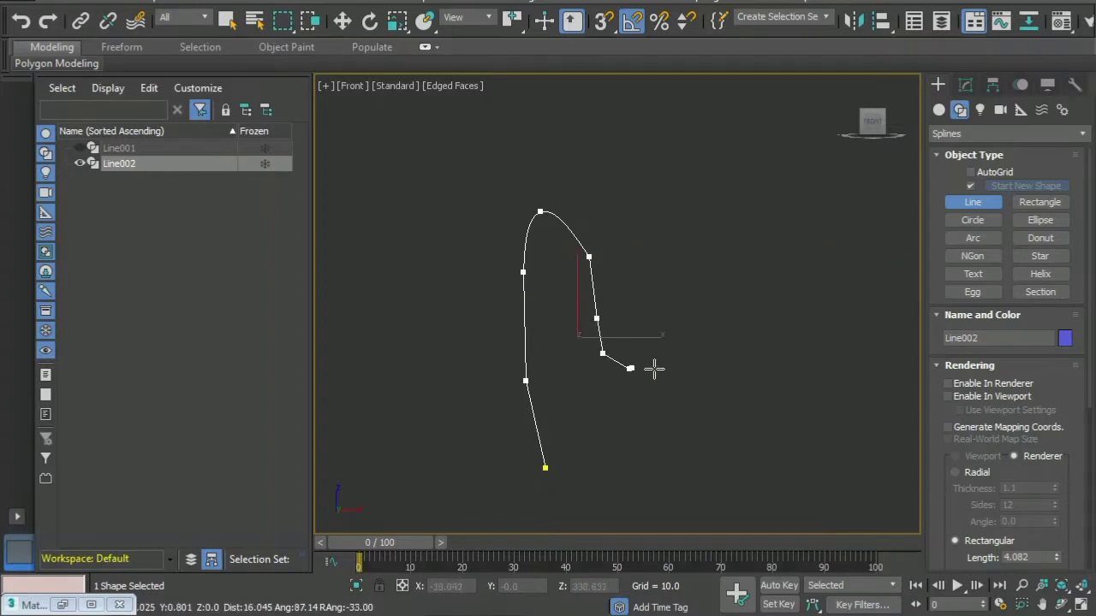
click(671, 368)
click(697, 373)
click(708, 402)
click(711, 438)
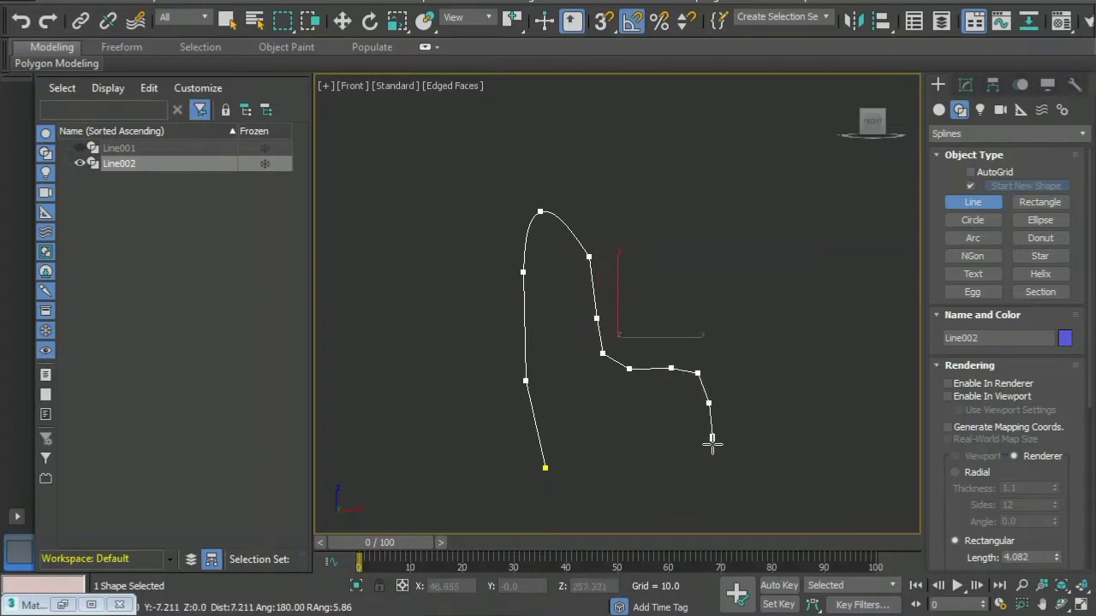
click(712, 463)
right_click(727, 442)
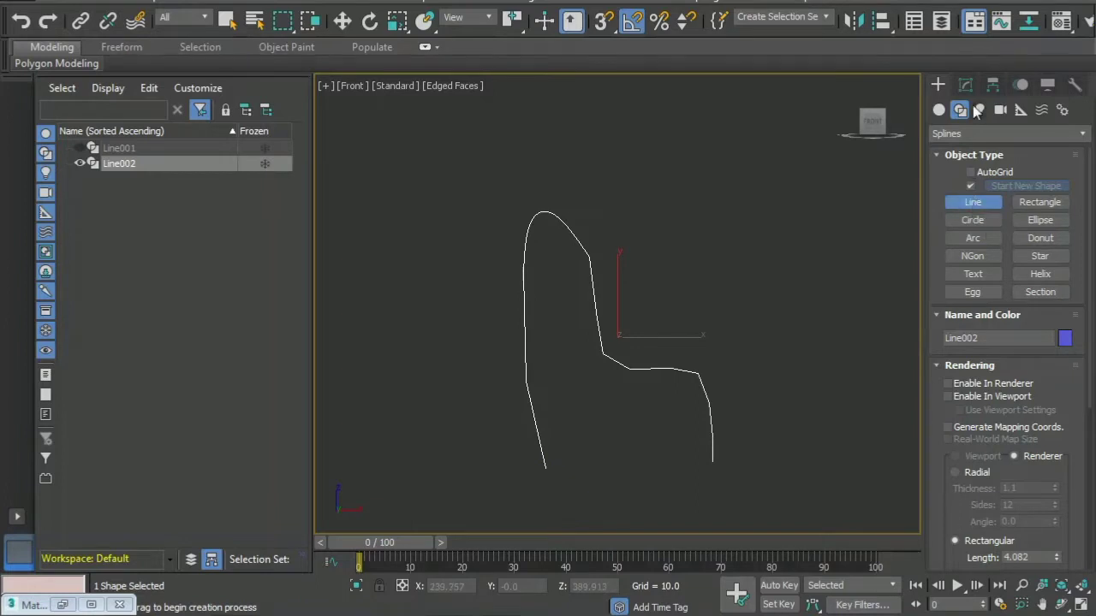
click(965, 84)
At Vertex level, nudge the top backrest vertex right and adjust the back-to-seat vertices.
click(970, 172)
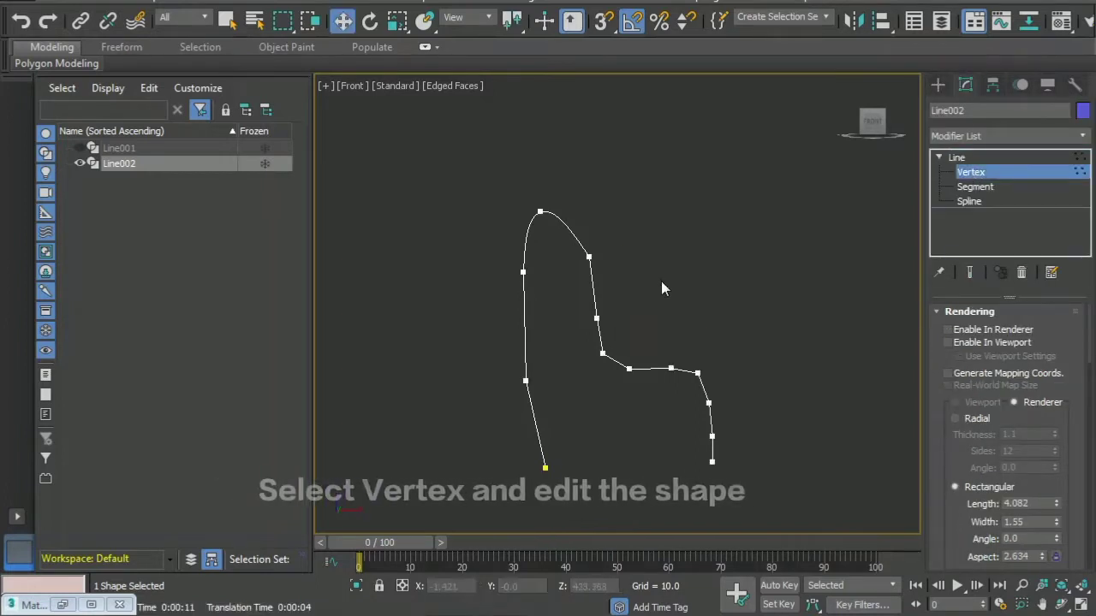
mouse_move(493, 360)
mouse_down()
mouse_move(533, 391)
mouse_move(601, 382)
mouse_up()
click(540, 211)
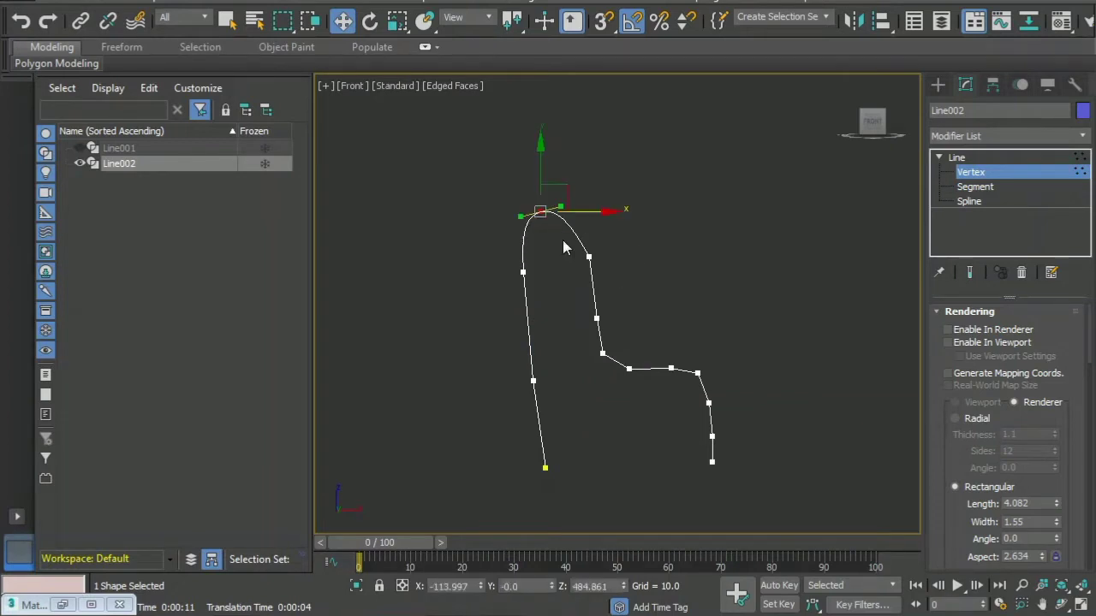
drag(611, 211, 619, 211)
drag(578, 244, 618, 269)
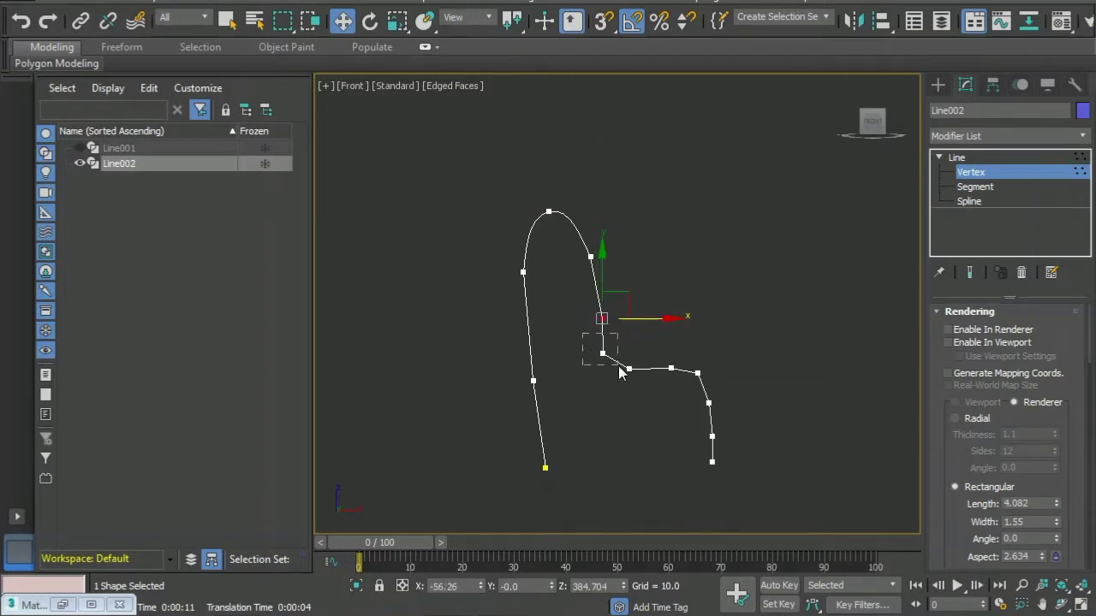
drag(620, 372, 620, 370)
click(697, 404)
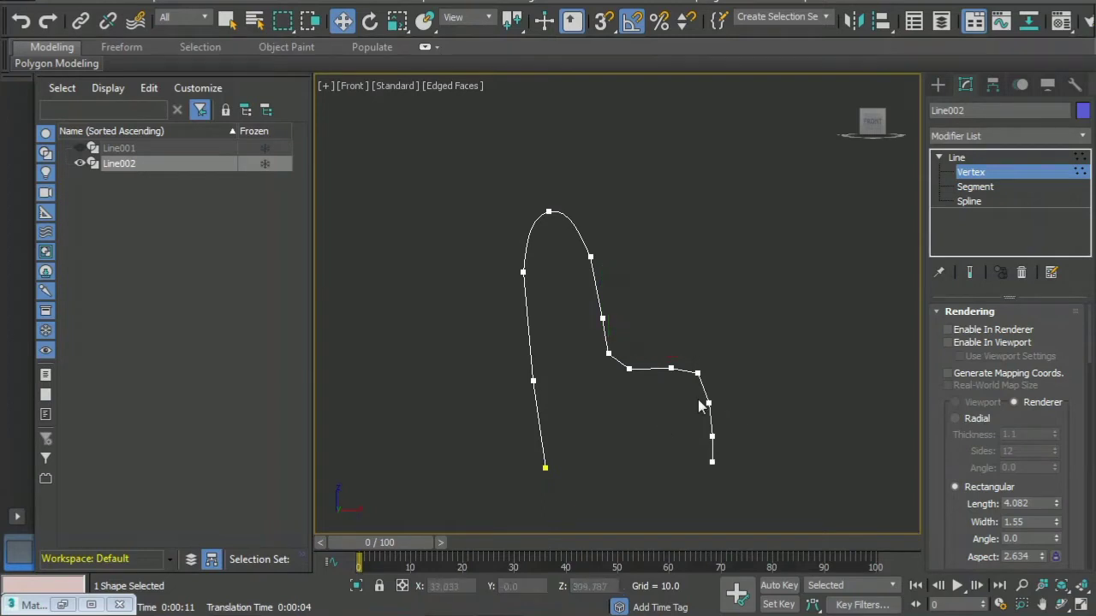
Reframe the profile, check the front leg's end vertex, and scroll down the Modify panel.
scroll(676, 317, up, 3)
middle_drag(667, 212, 692, 187)
scroll(693, 187, up, 3)
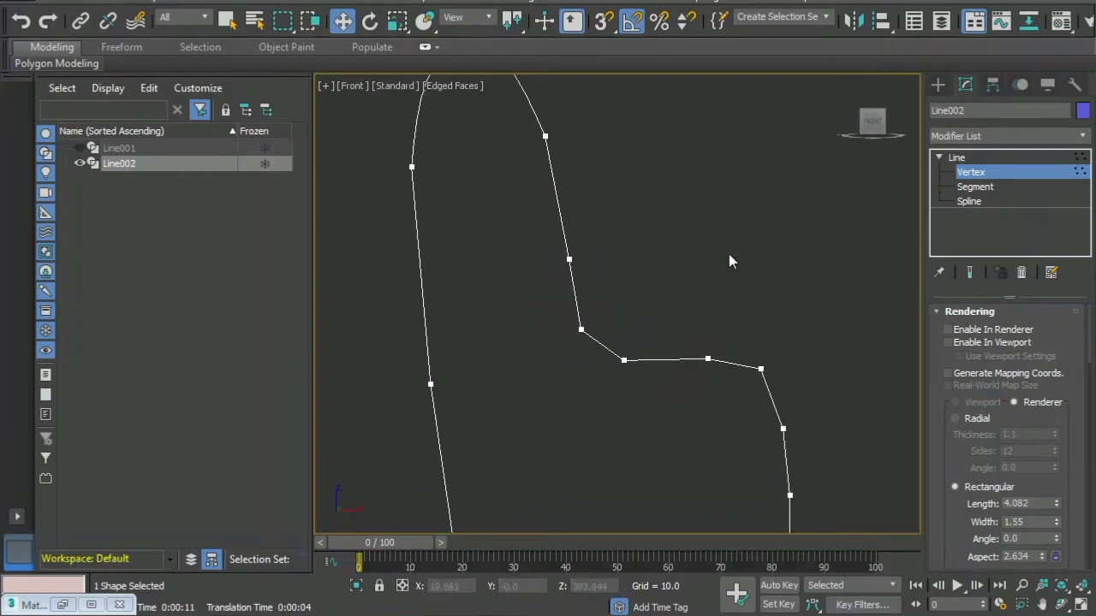
scroll(728, 253, down, 6)
drag(740, 353, 758, 378)
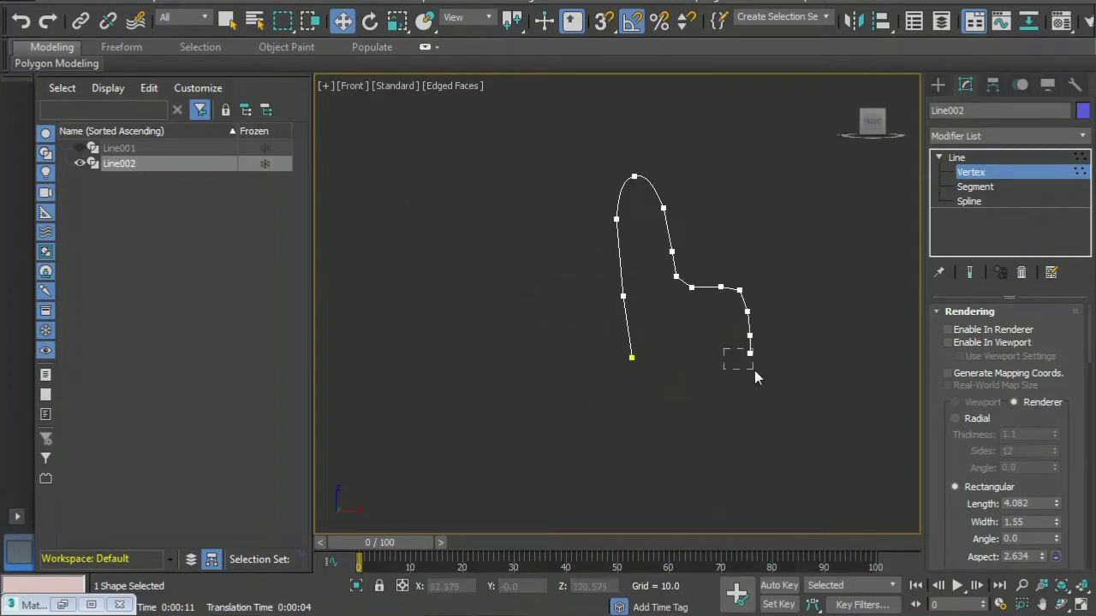
click(798, 299)
scroll(1027, 359, down, 5)
scroll(1001, 360, down, 1)
scroll(985, 360, down, 1)
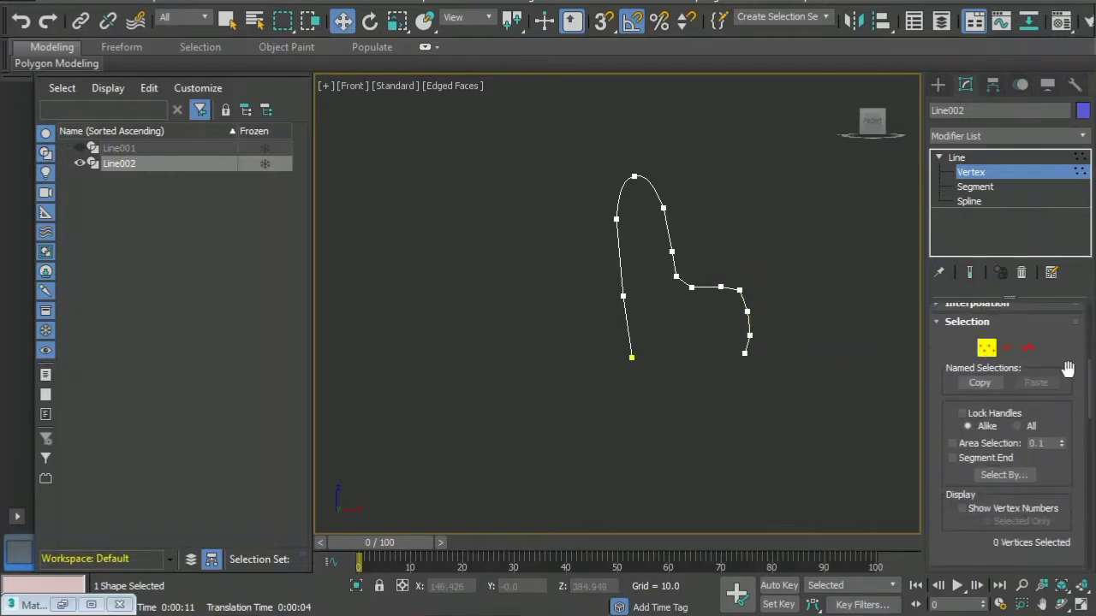
drag(1091, 377, 1093, 492)
Fillet the front seat corner and the back-to-seat corner of Line002 into smooth curves.
click(986, 433)
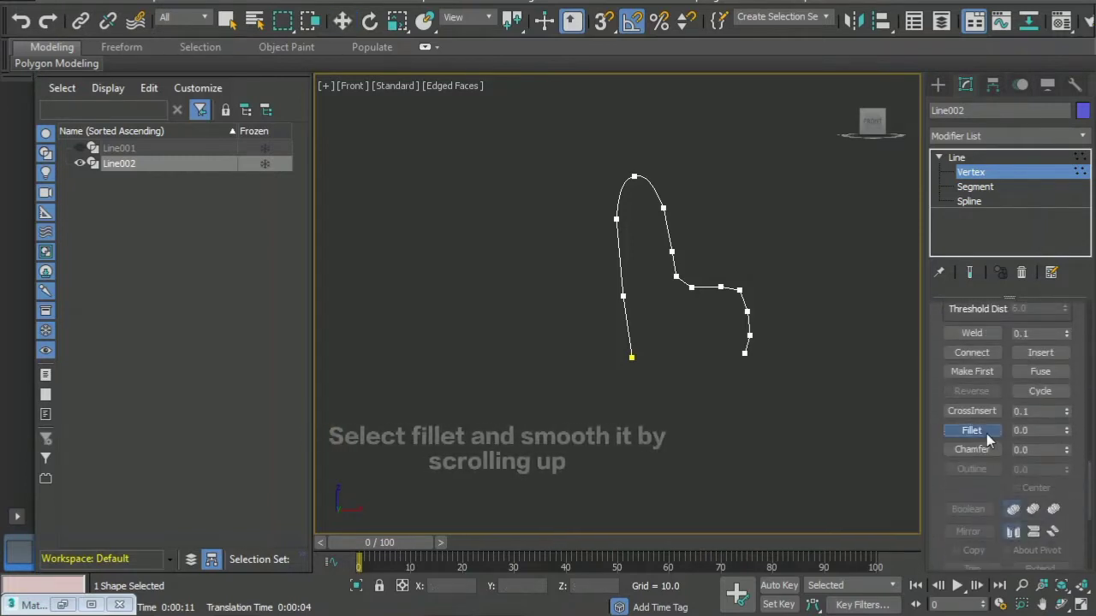
drag(749, 335, 750, 325)
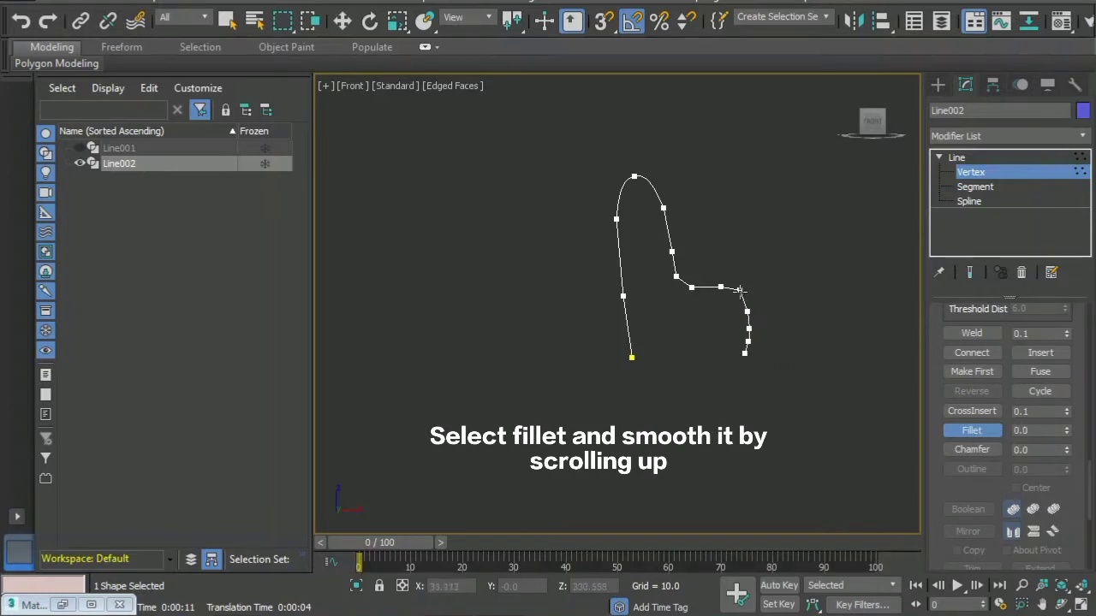
drag(622, 297, 621, 276)
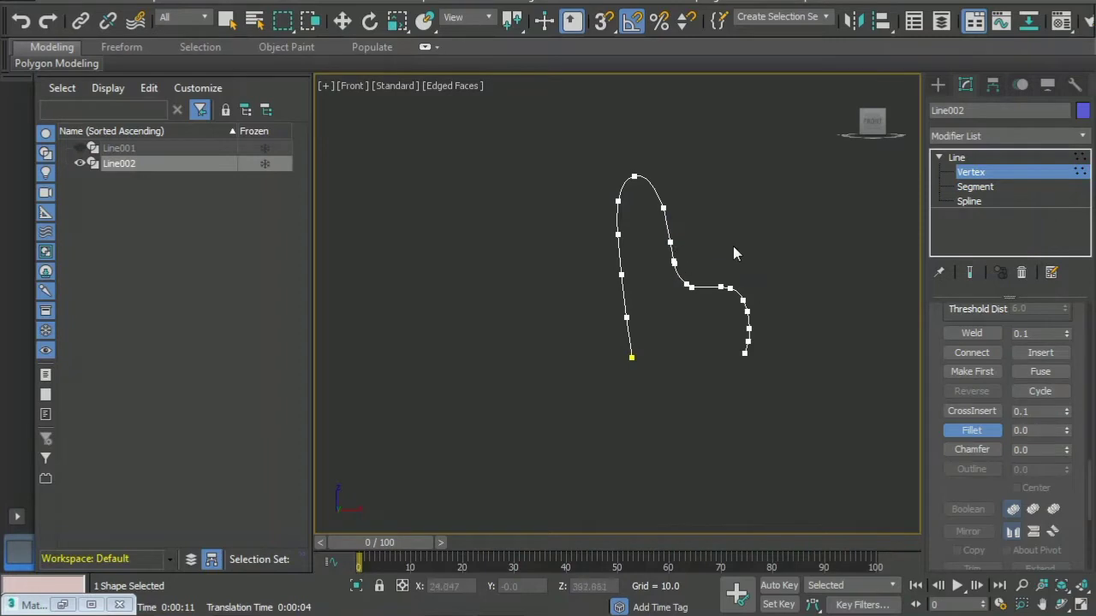
click(937, 85)
key(ctrl+z)
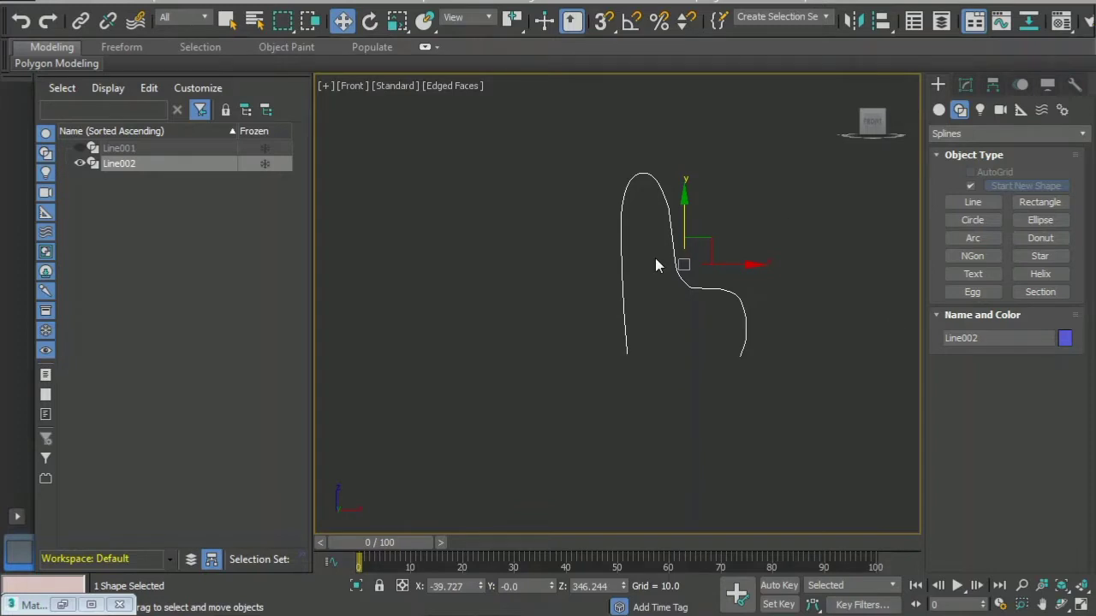
In the maximized Perspective view, create a long thin box slat Box001, about 694 units long.
click(519, 504)
key(alt+w)
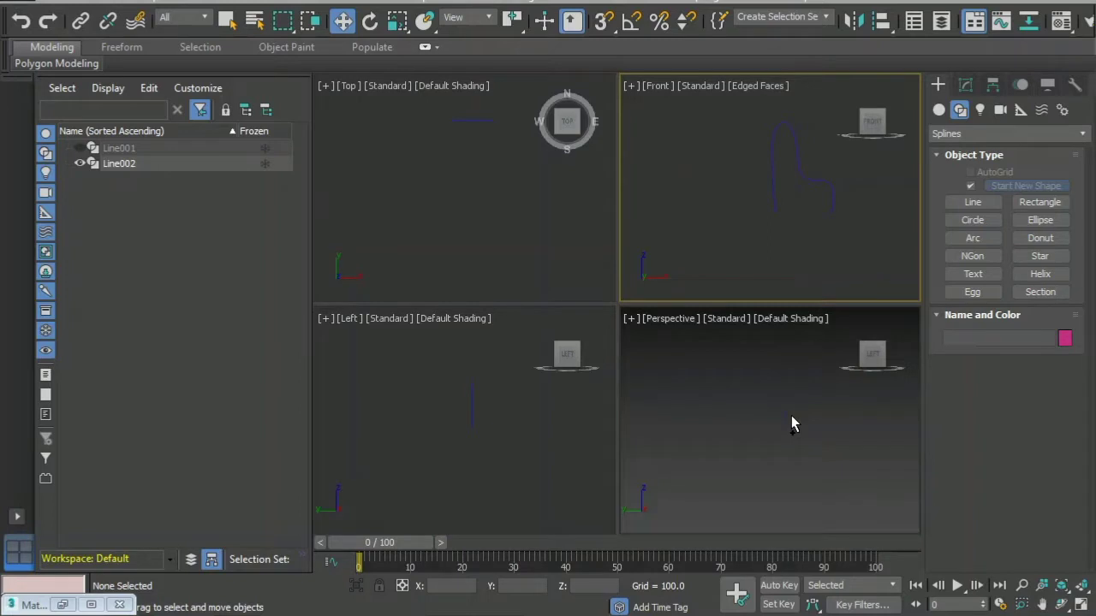
click(939, 109)
click(966, 189)
mouse_move(697, 397)
mouse_down()
mouse_move(822, 276)
mouse_move(843, 237)
mouse_up()
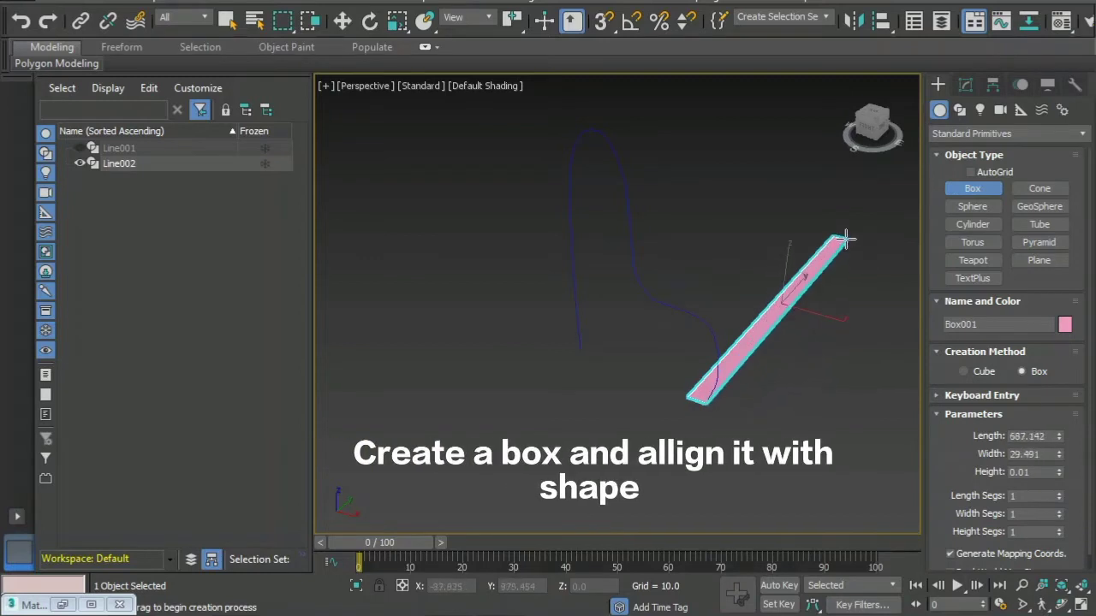
click(841, 228)
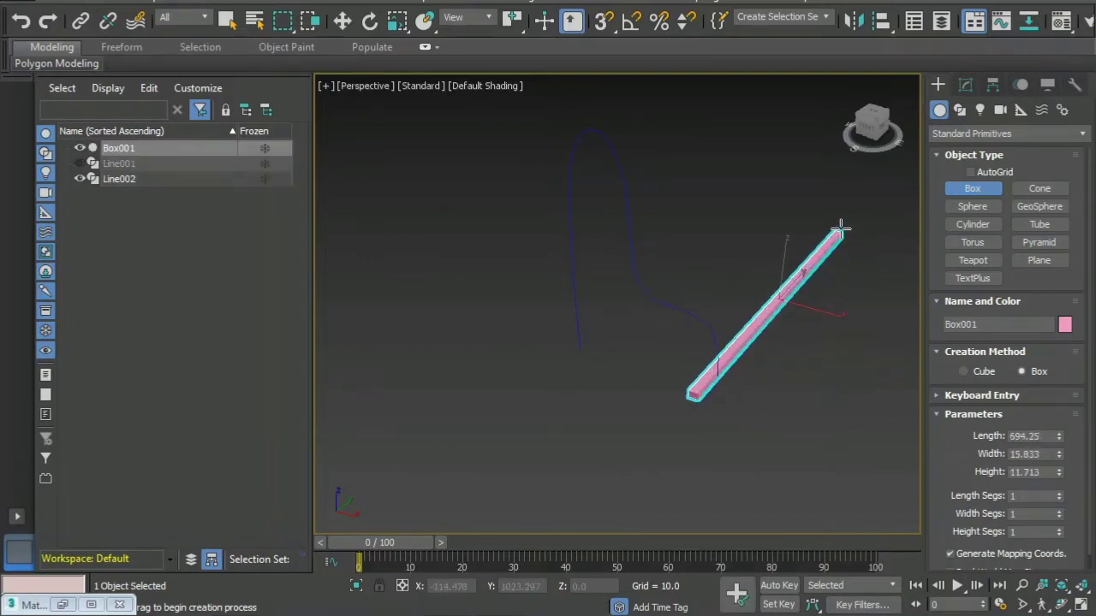
In the four-view layout, lift the slat slightly and slide it across in the side view.
key(alt+w)
key(w)
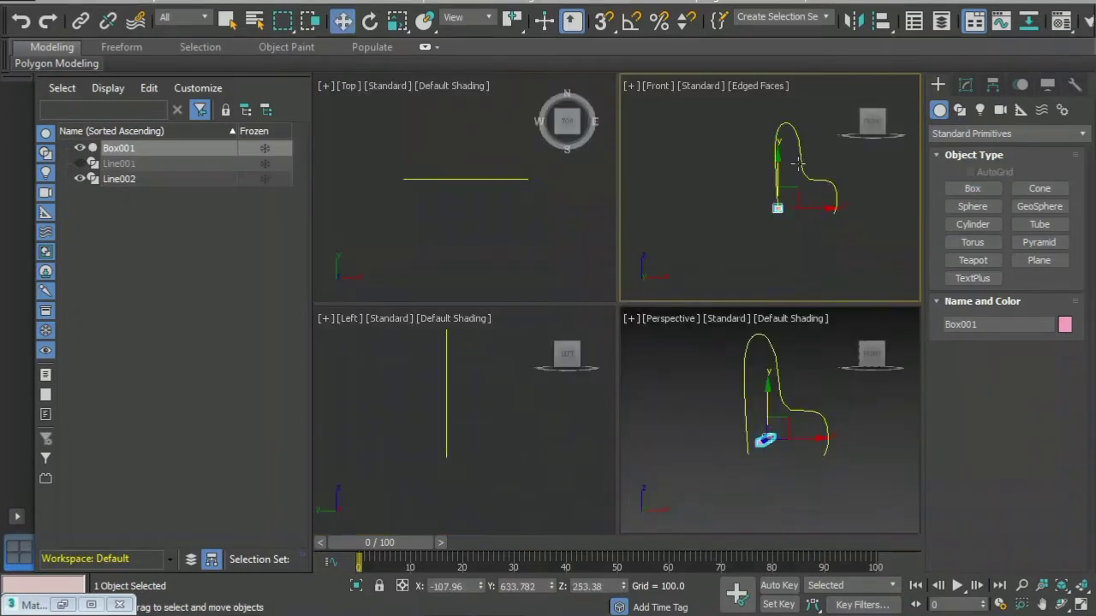
drag(778, 165, 778, 161)
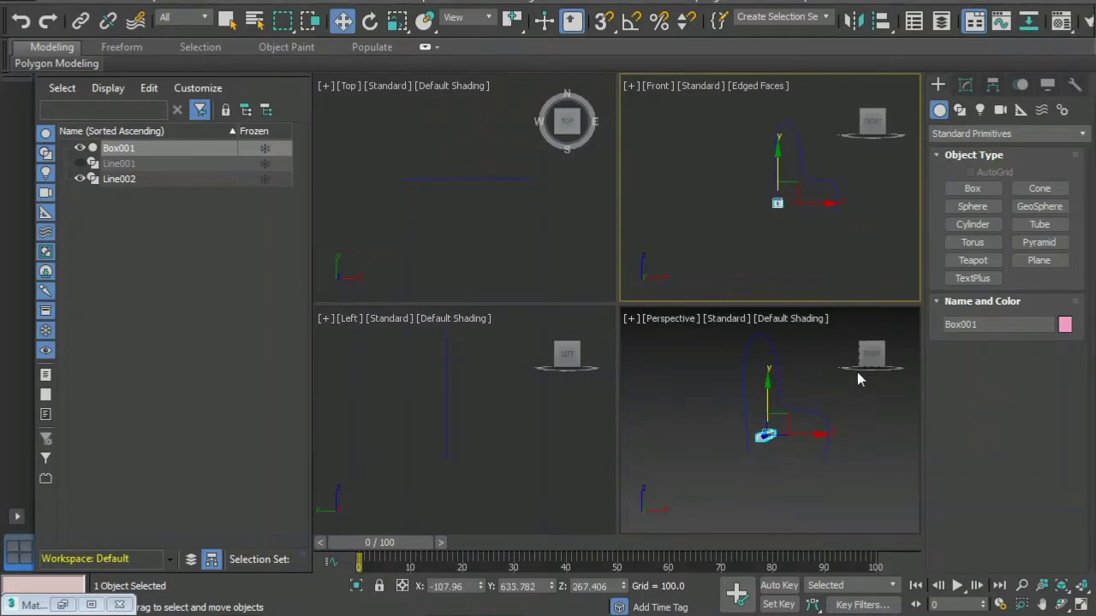
right_click(513, 404)
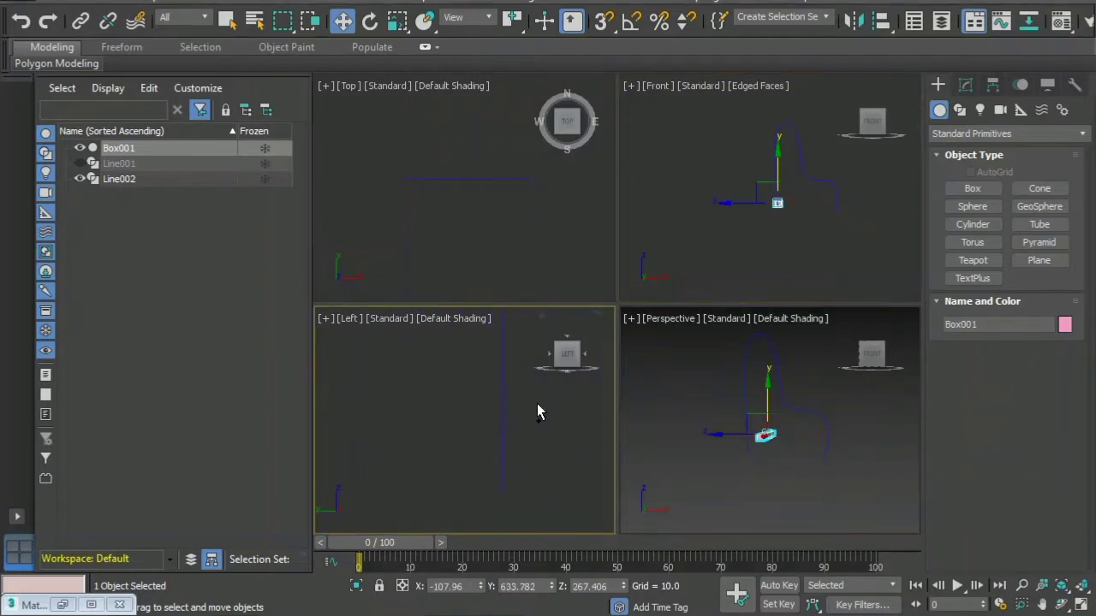
scroll(537, 412, down, 3)
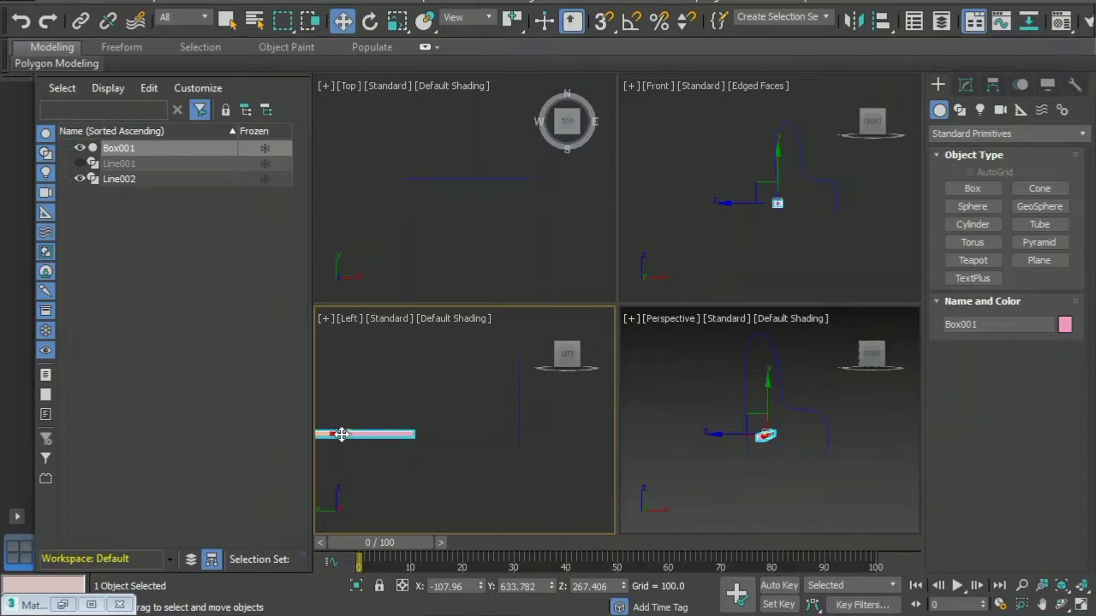
drag(341, 434, 457, 435)
right_click(431, 235)
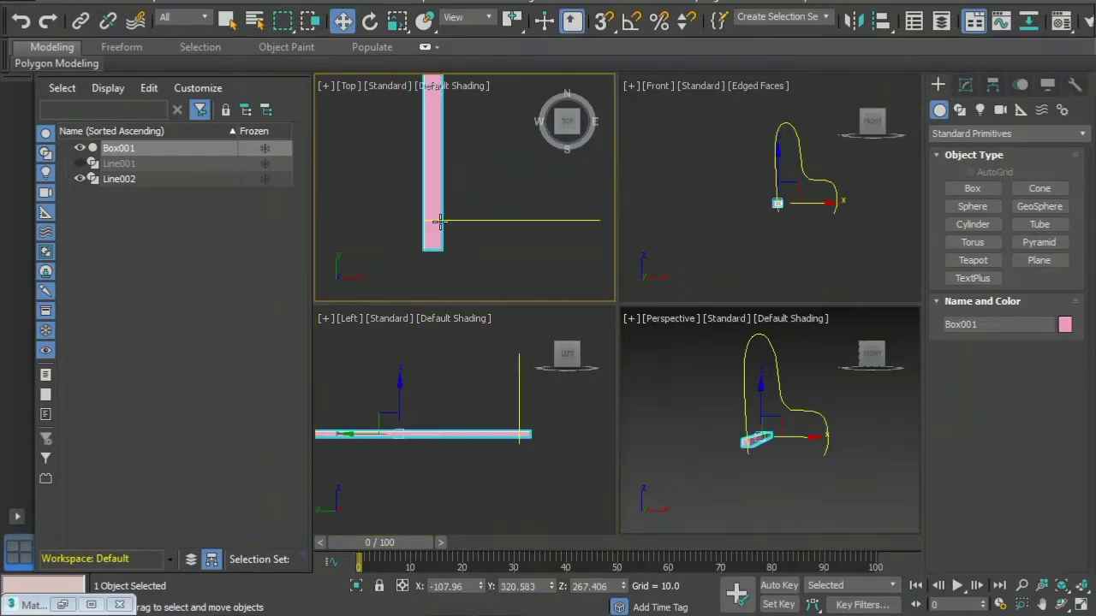
click(743, 250)
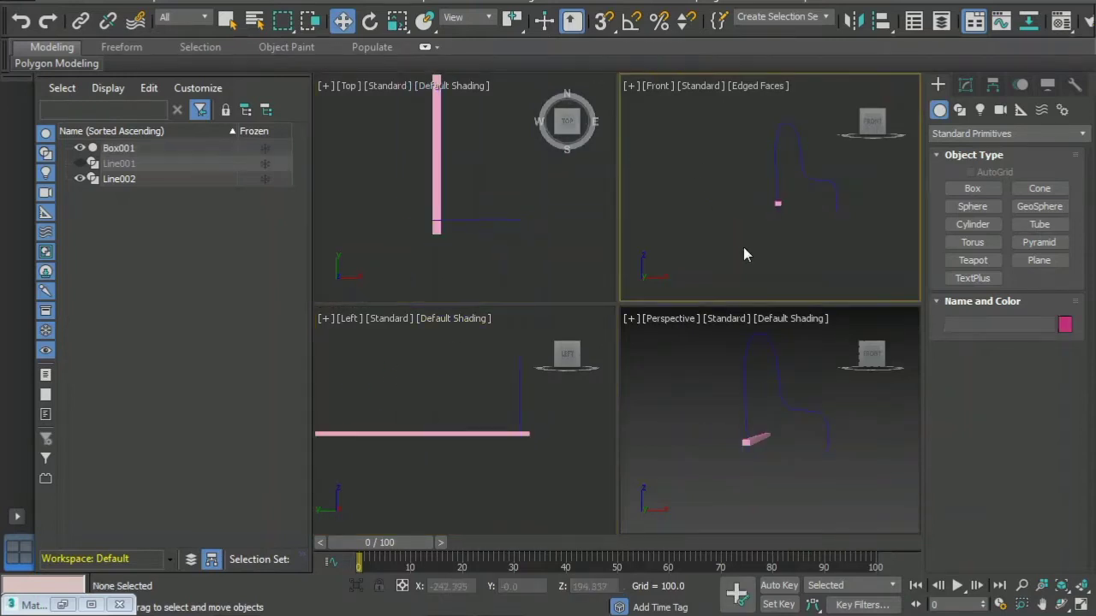
Scale the slat shorter and slide it along its length beneath the chair profile.
mouse_move(880, 350)
mouse_down()
mouse_move(890, 355)
mouse_move(799, 370)
mouse_up()
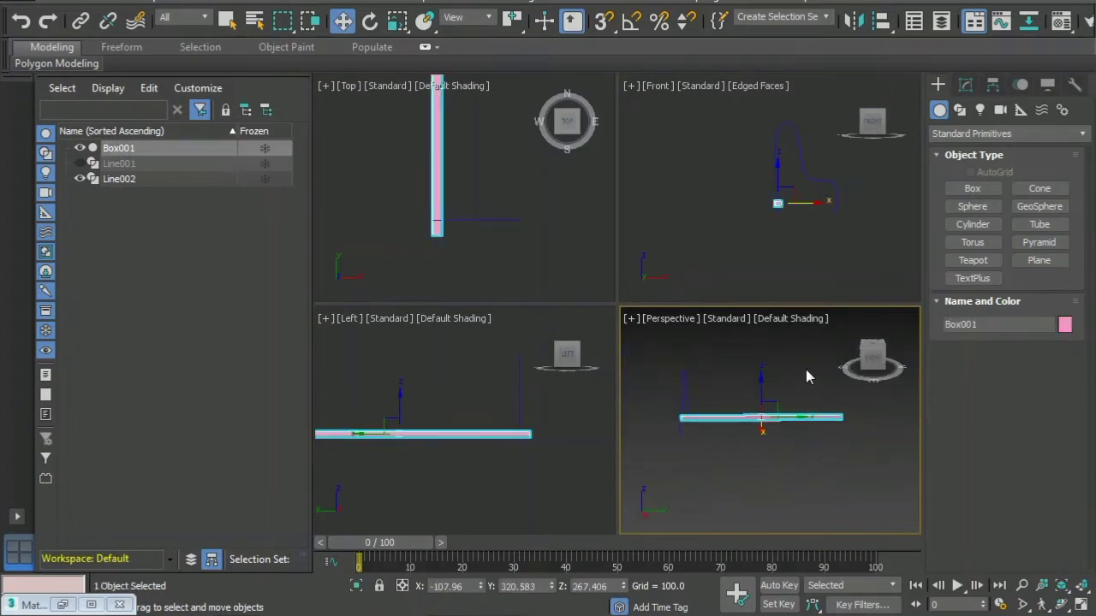
key(r)
drag(710, 414, 726, 414)
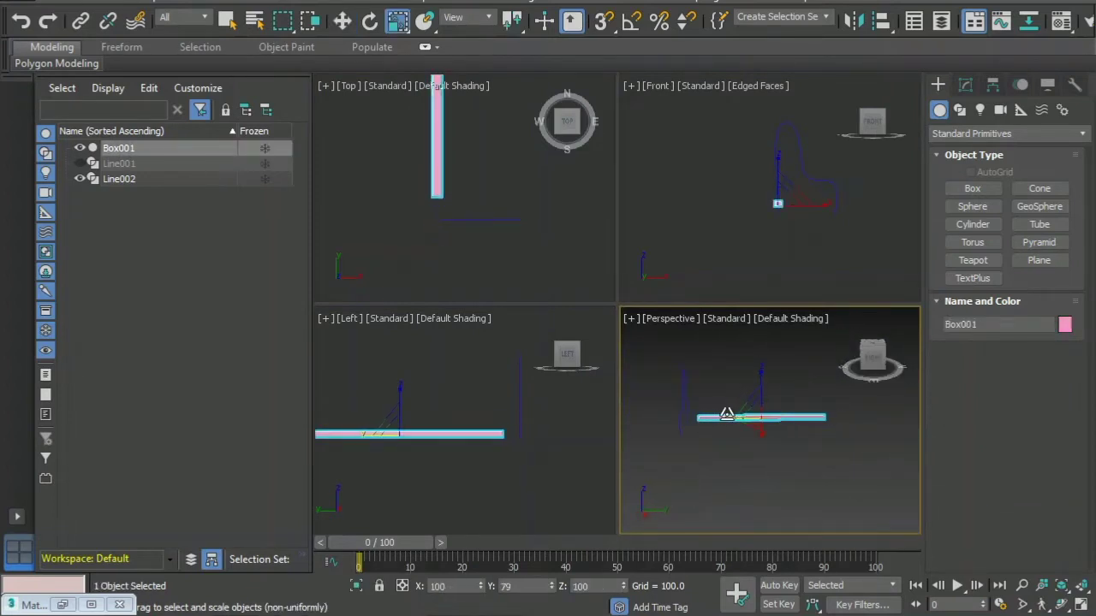
key(w)
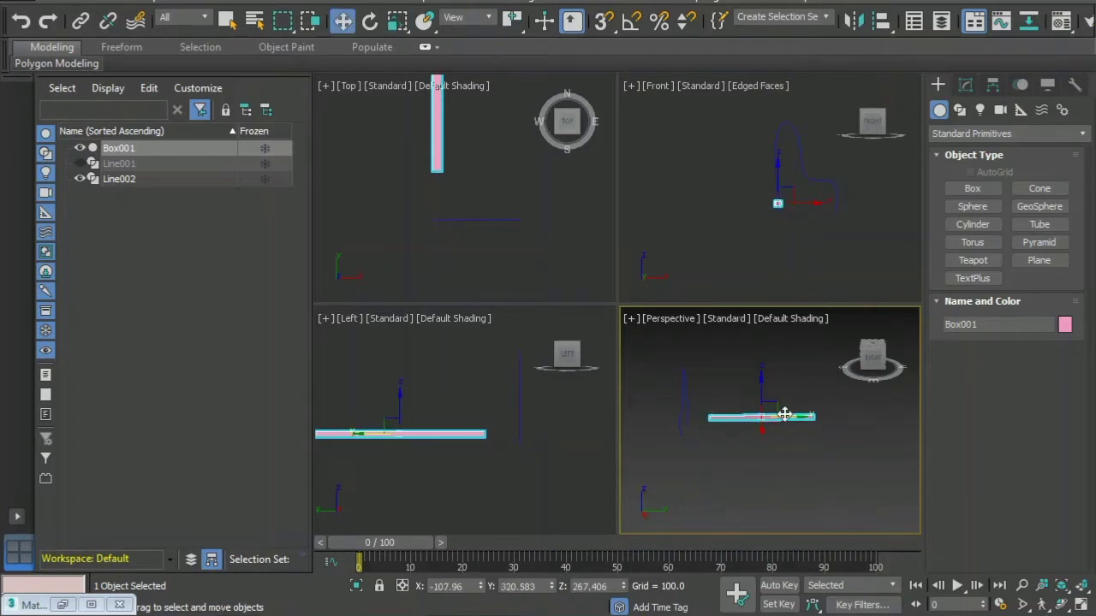
drag(799, 417, 771, 419)
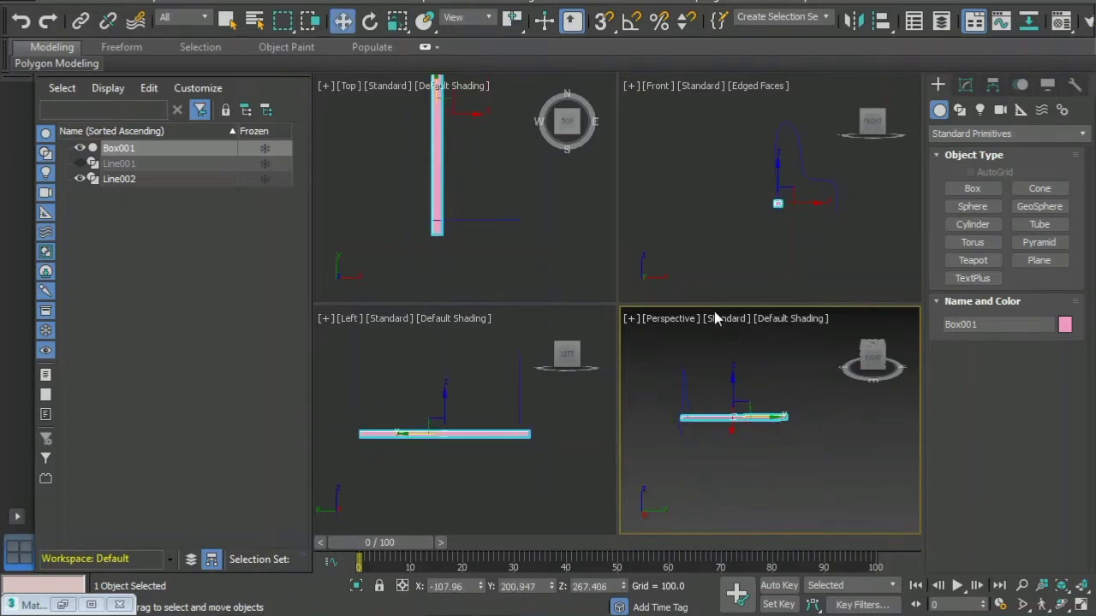
click(682, 465)
key(alt+w)
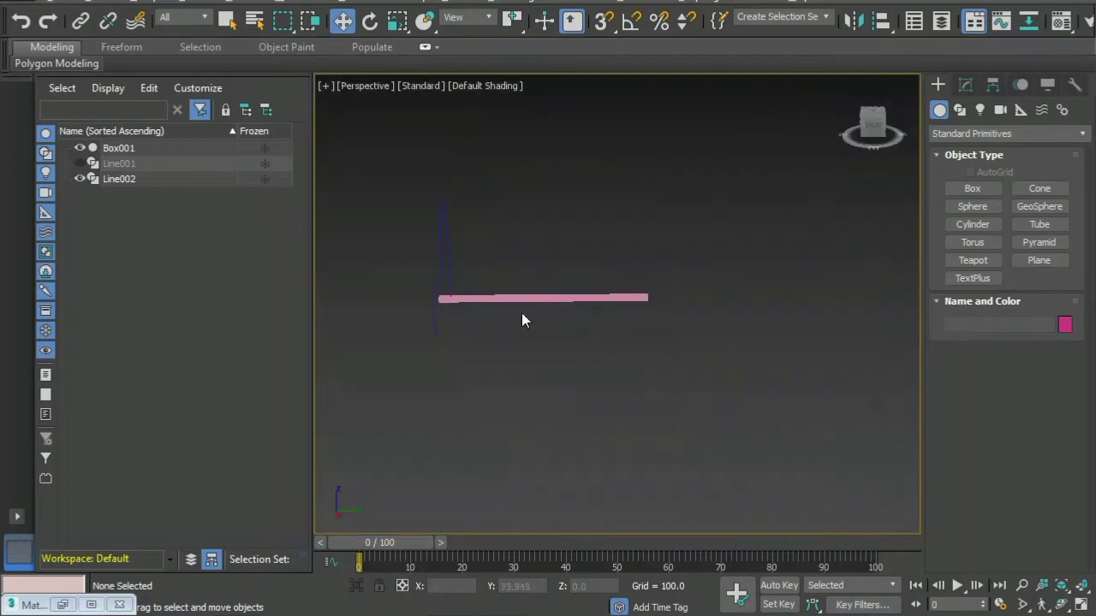
Change Box001's object colour from pink to orange.
click(553, 302)
click(1064, 325)
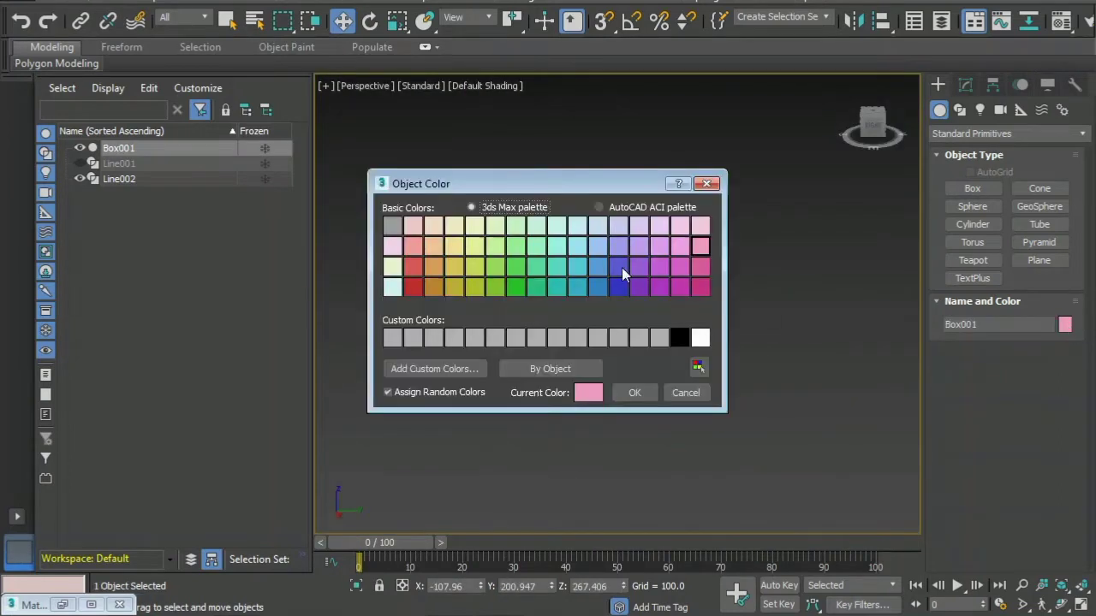
click(633, 393)
click(561, 295)
alt+middle_drag(561, 295, 654, 295)
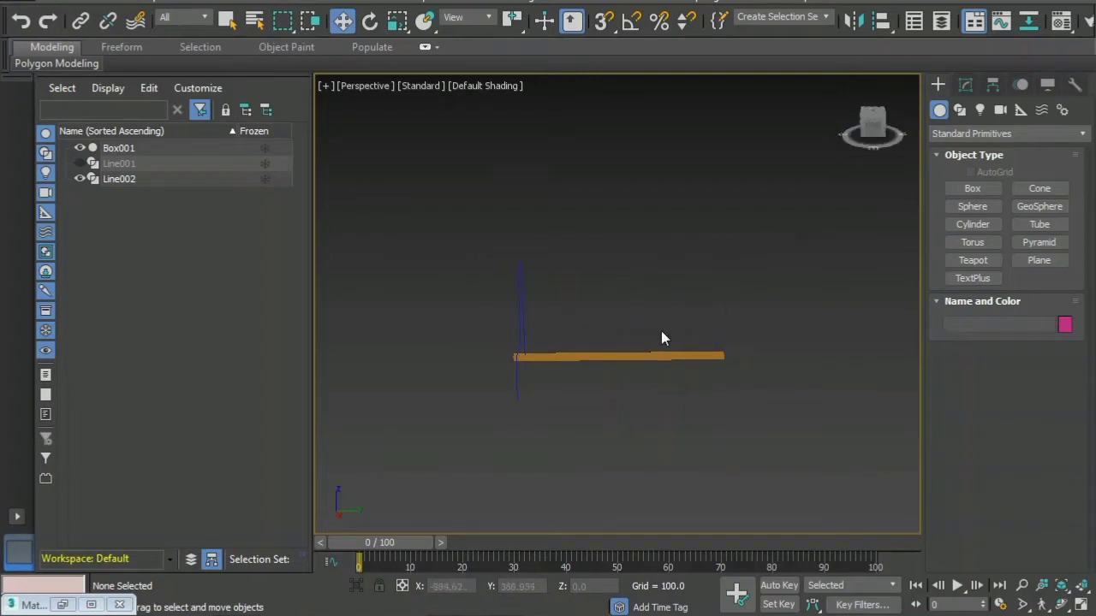
Move the orange slat slightly lower, next to the curved chair profile.
click(617, 354)
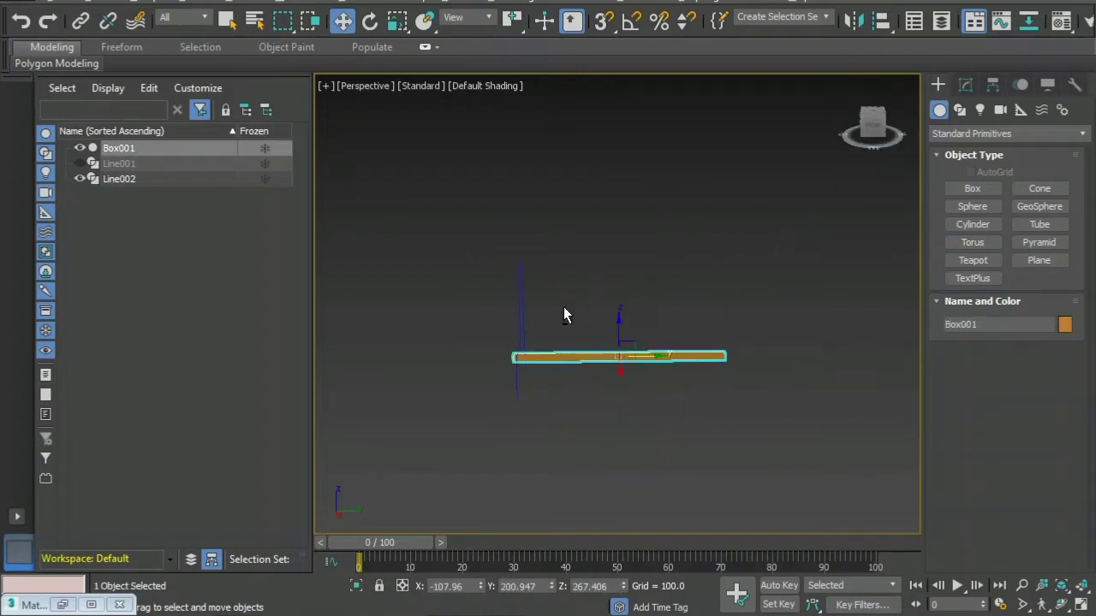
mouse_move(666, 314)
alt+middle_down()
mouse_move(807, 317)
mouse_move(543, 315)
mouse_move(785, 300)
mouse_move(793, 317)
alt+middle_up()
click(599, 319)
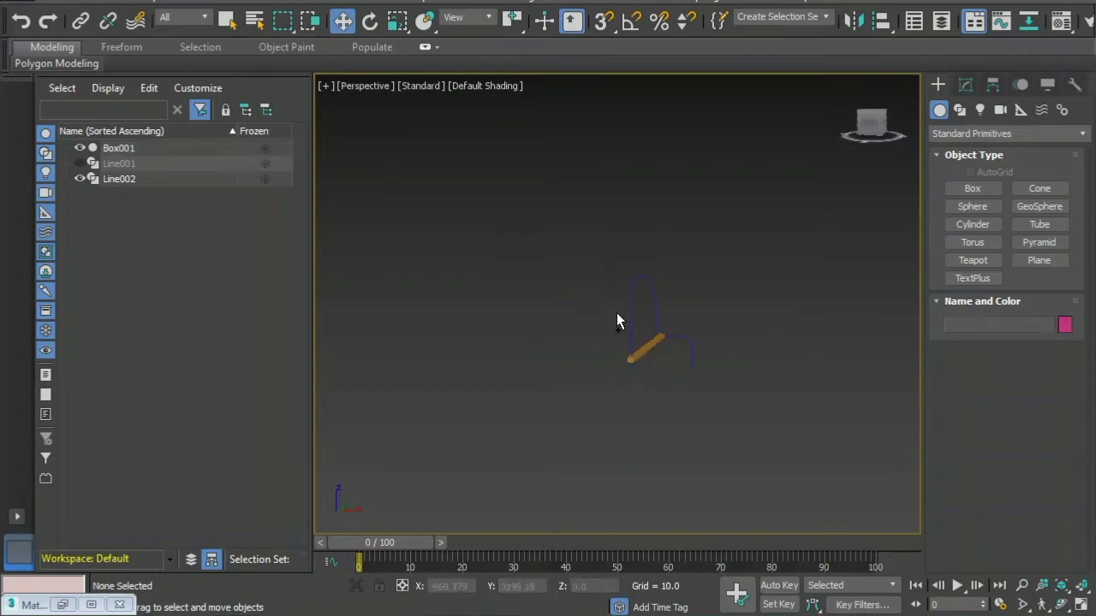
scroll(616, 315, up, 1)
scroll(617, 315, up, 3)
scroll(689, 334, down, 3)
scroll(675, 321, up, 3)
click(667, 395)
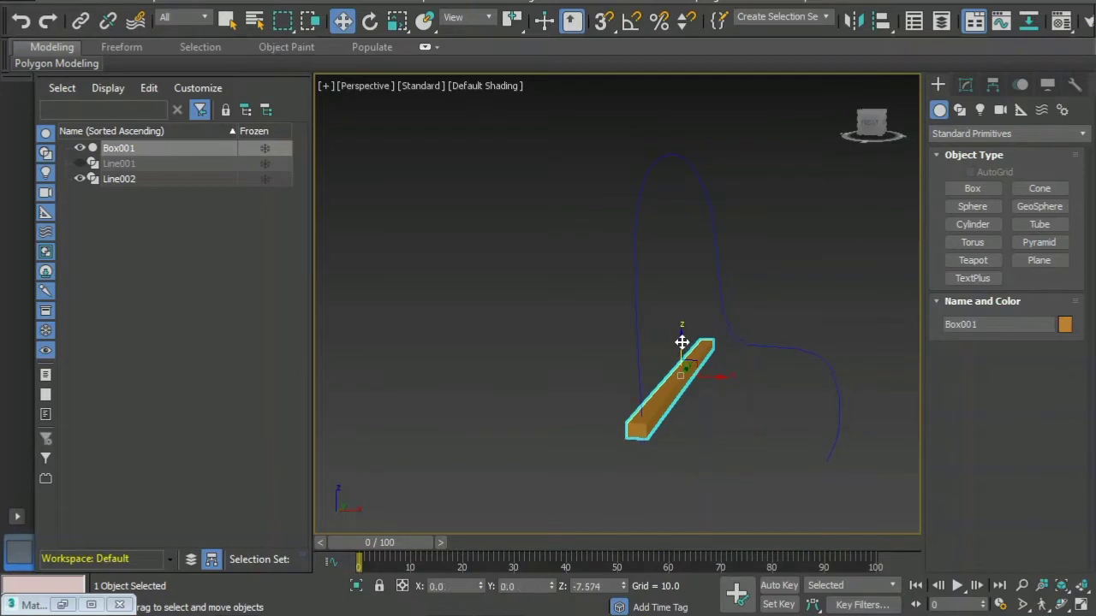
drag(679, 340, 524, 313)
Use the Spacing Tool to place 64 slat copies along Line002, 2.53 apart.
click(96, 7)
mouse_move(116, 320)
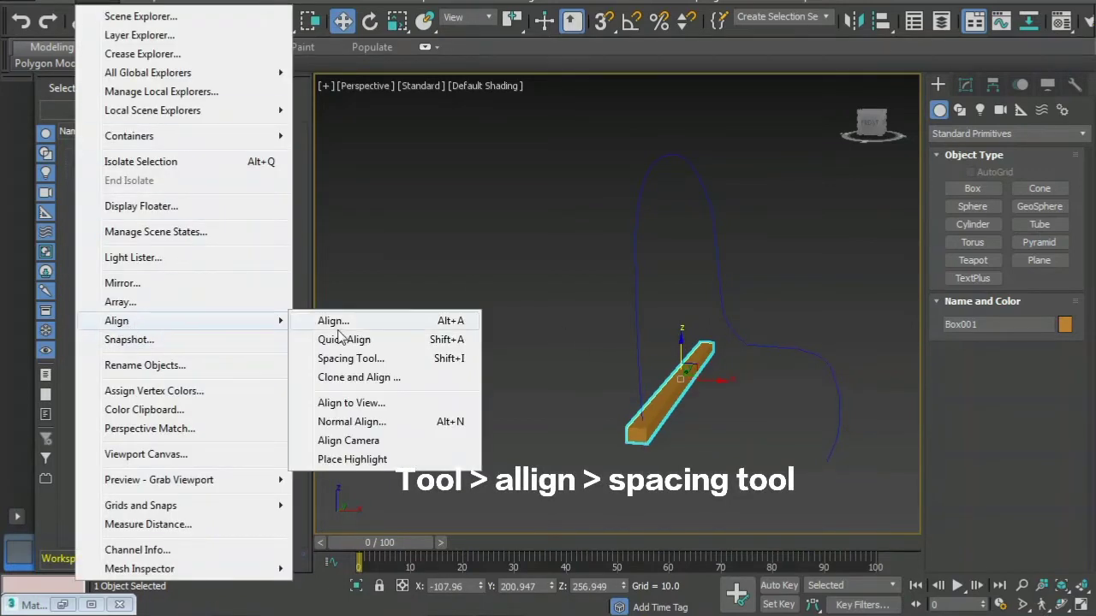
click(340, 359)
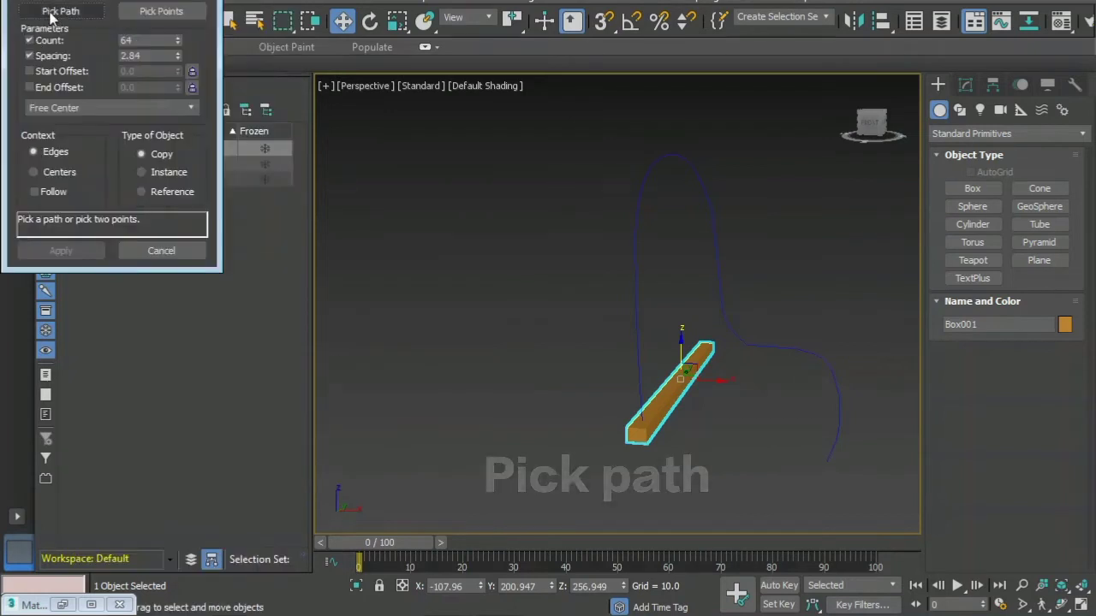
click(29, 56)
click(61, 11)
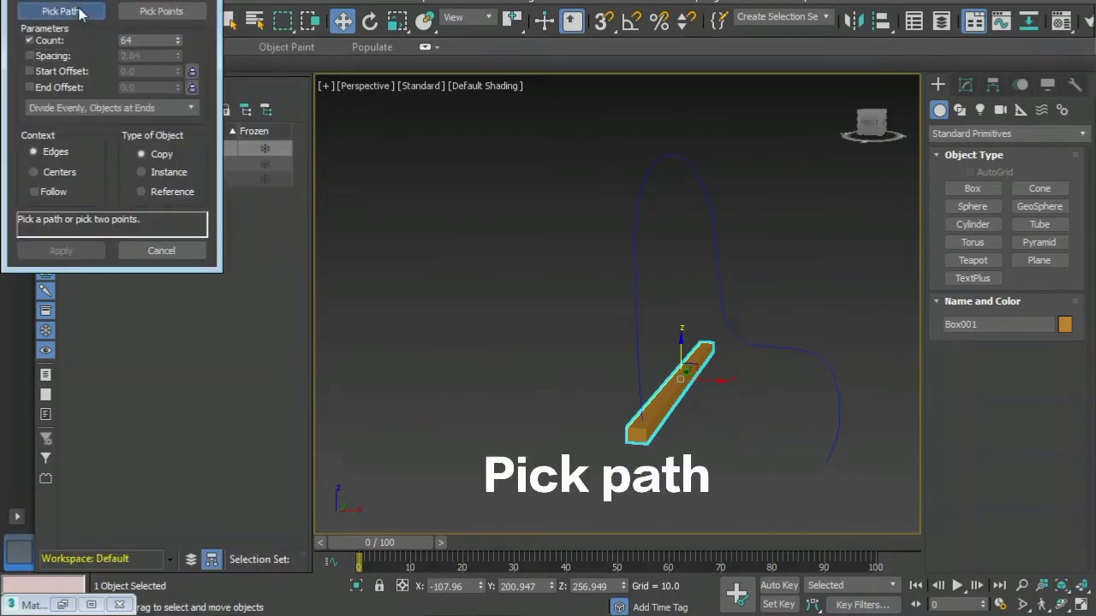
click(639, 273)
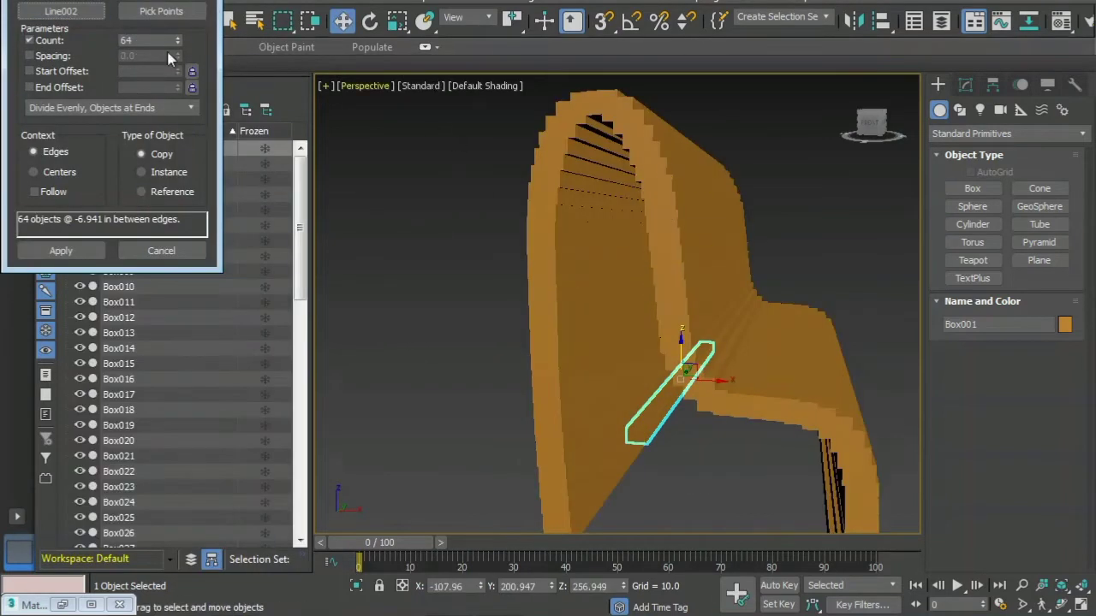
click(29, 56)
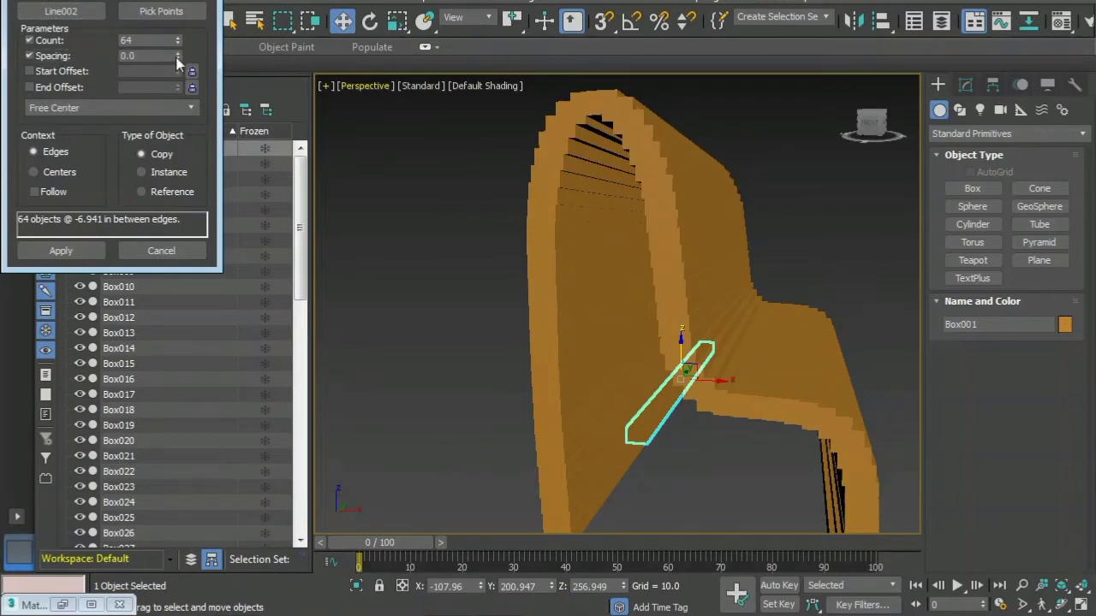
click(29, 56)
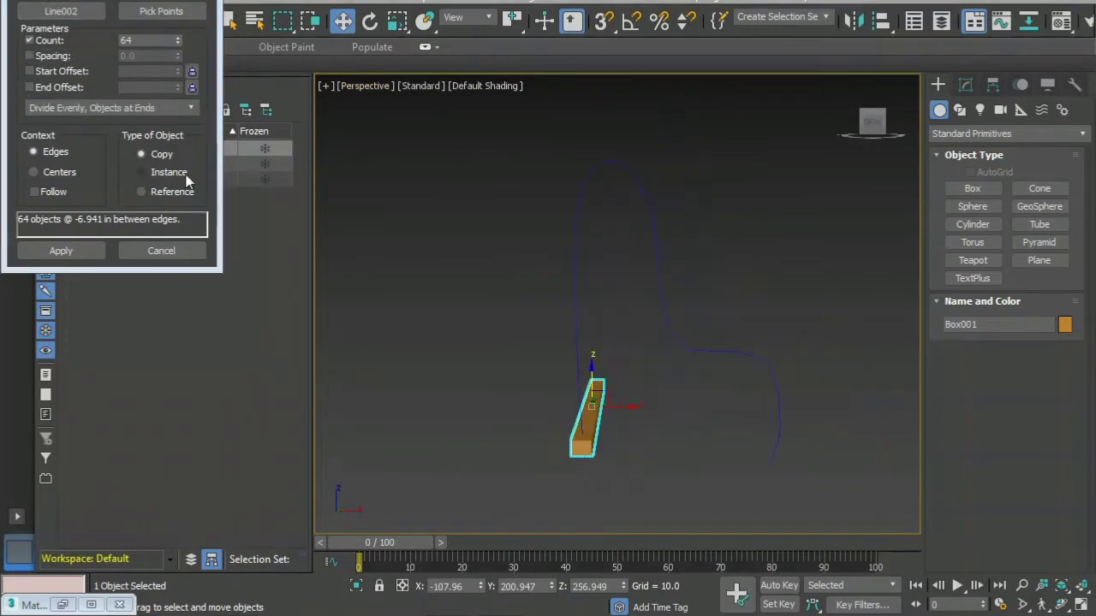
click(29, 55)
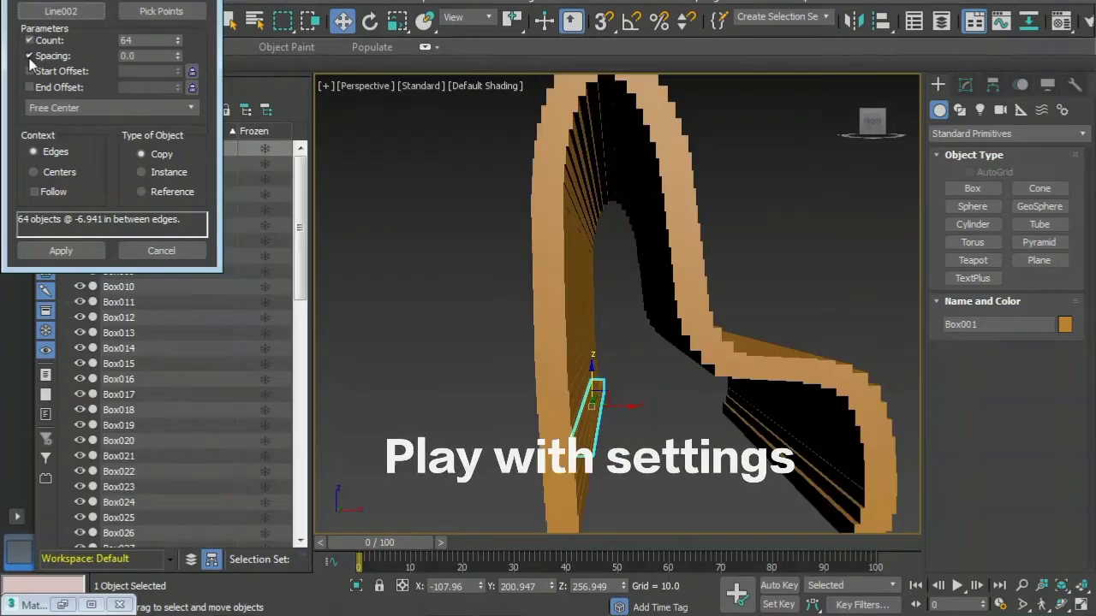
mouse_move(178, 55)
mouse_down()
mouse_move(190, 575)
mouse_move(191, 517)
mouse_up()
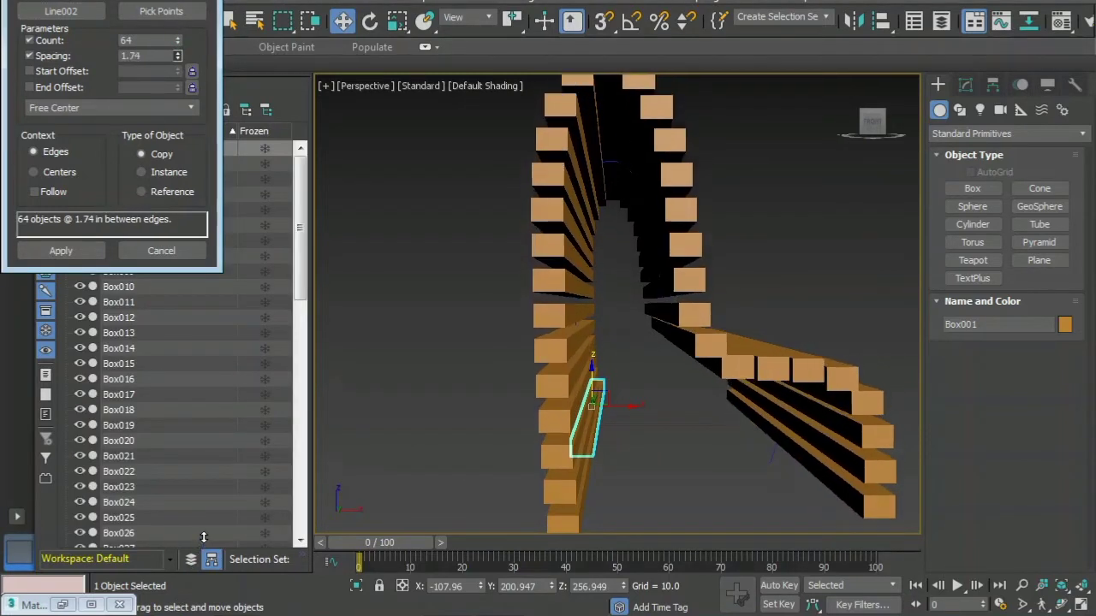
drag(182, 54, 182, 26)
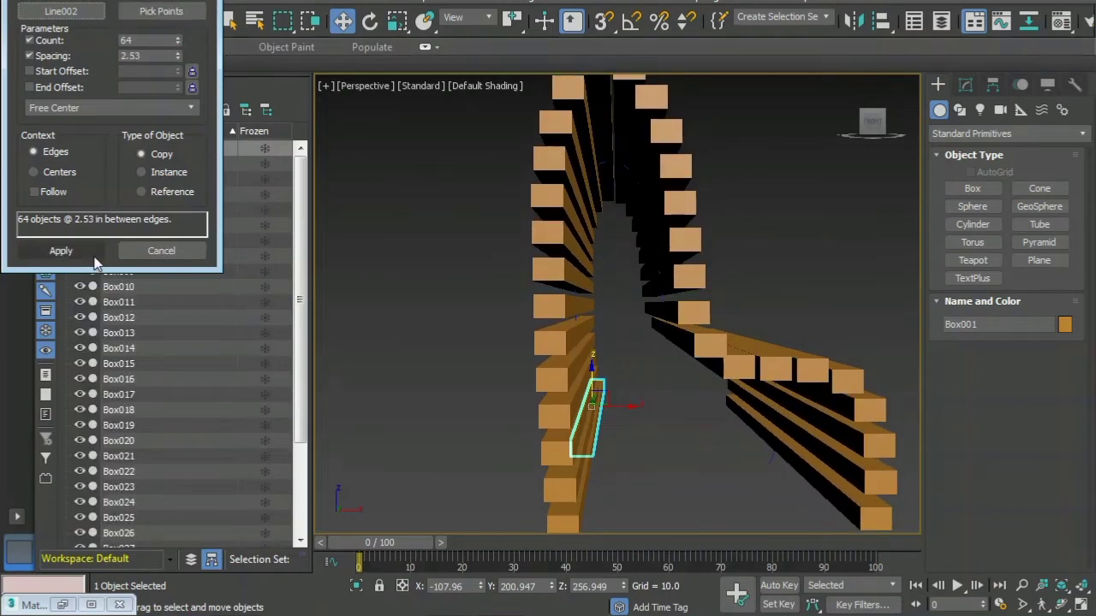
click(61, 251)
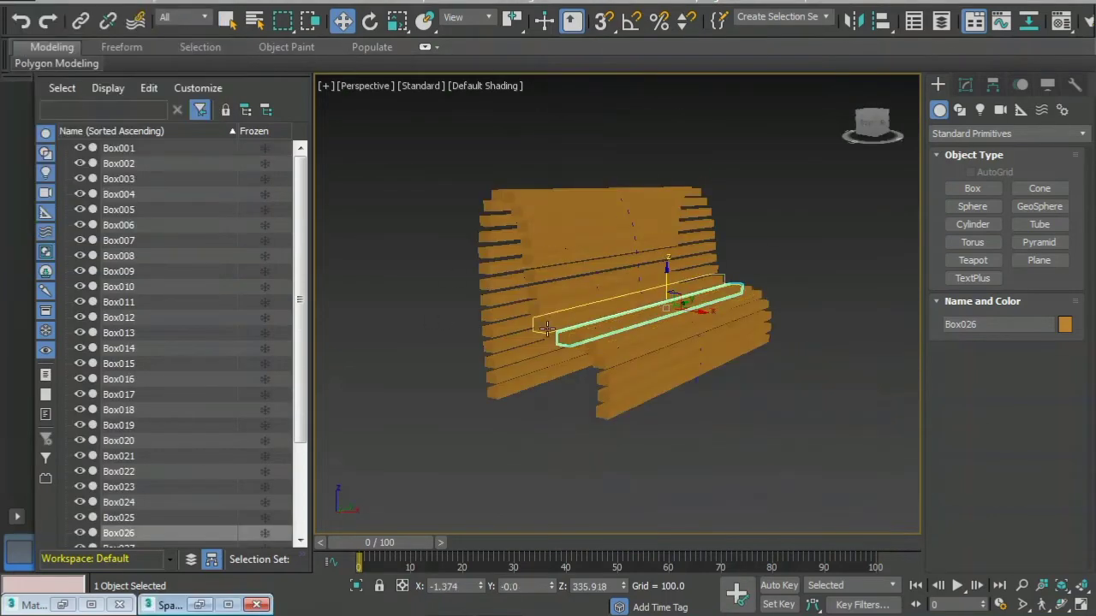
Delete the original slat Box001 and frame the whole bench in a near-front view.
alt+middle_drag(770, 411, 872, 411)
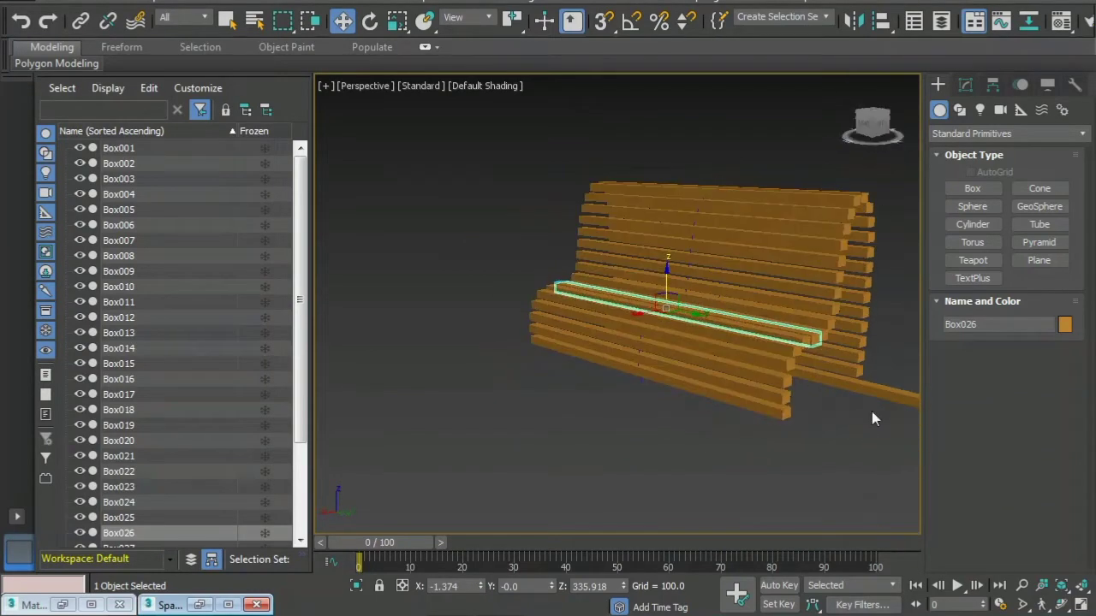
click(876, 391)
key(Delete)
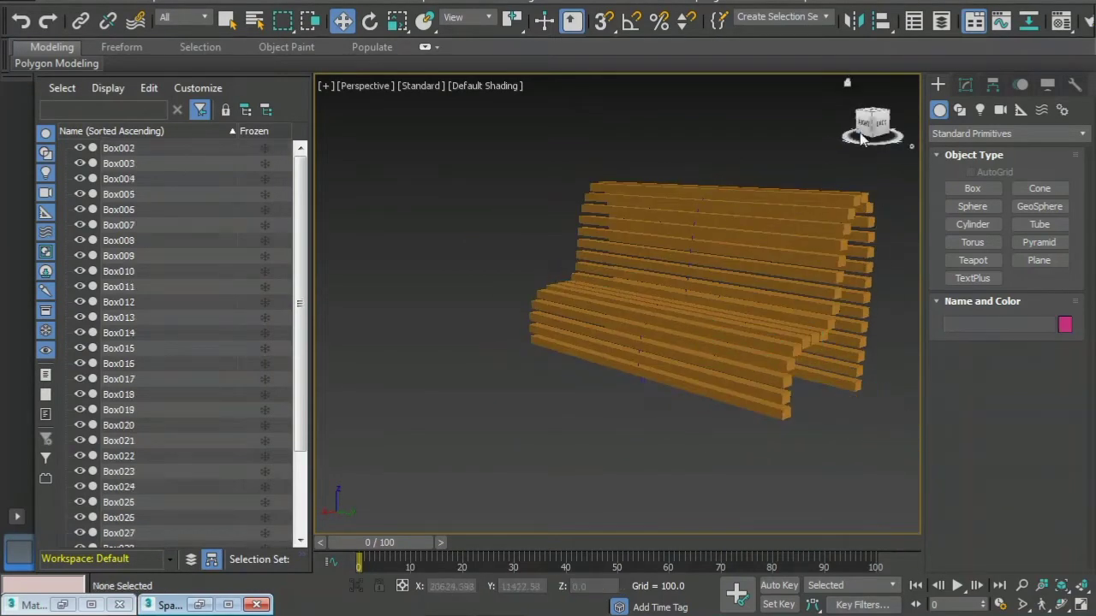
click(870, 122)
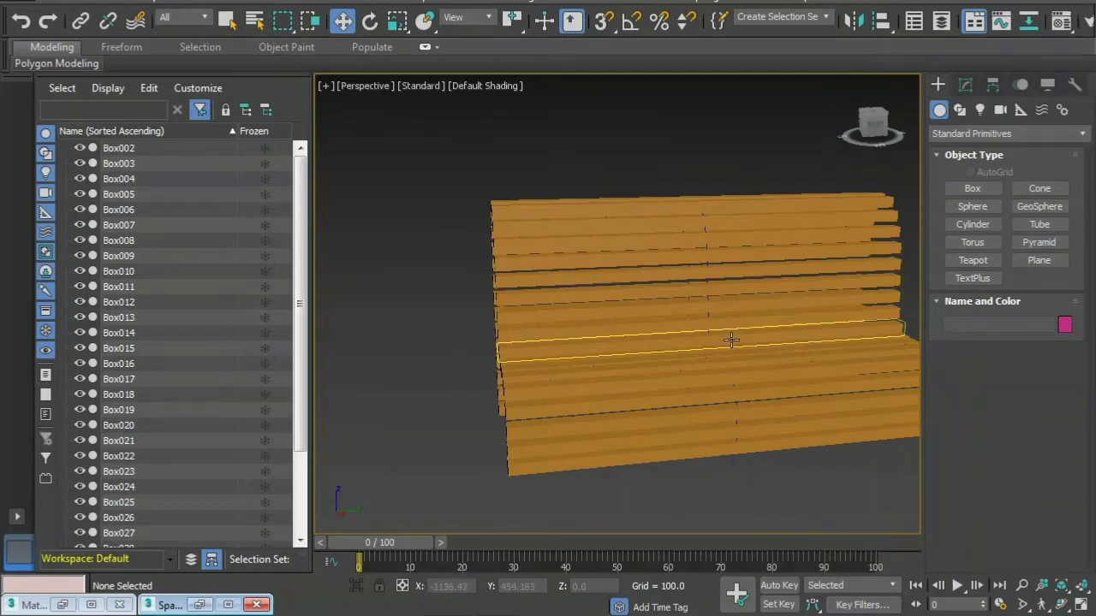
key(z)
drag(882, 127, 485, 501)
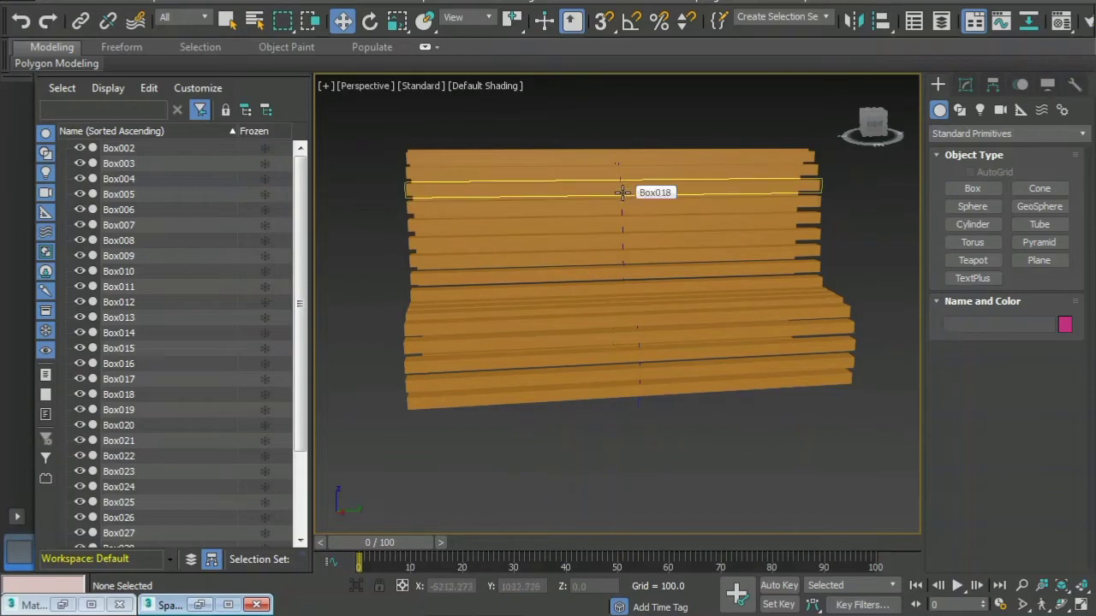
click(622, 193)
Make Line002 renderable and visible with thickness in the viewport.
click(964, 84)
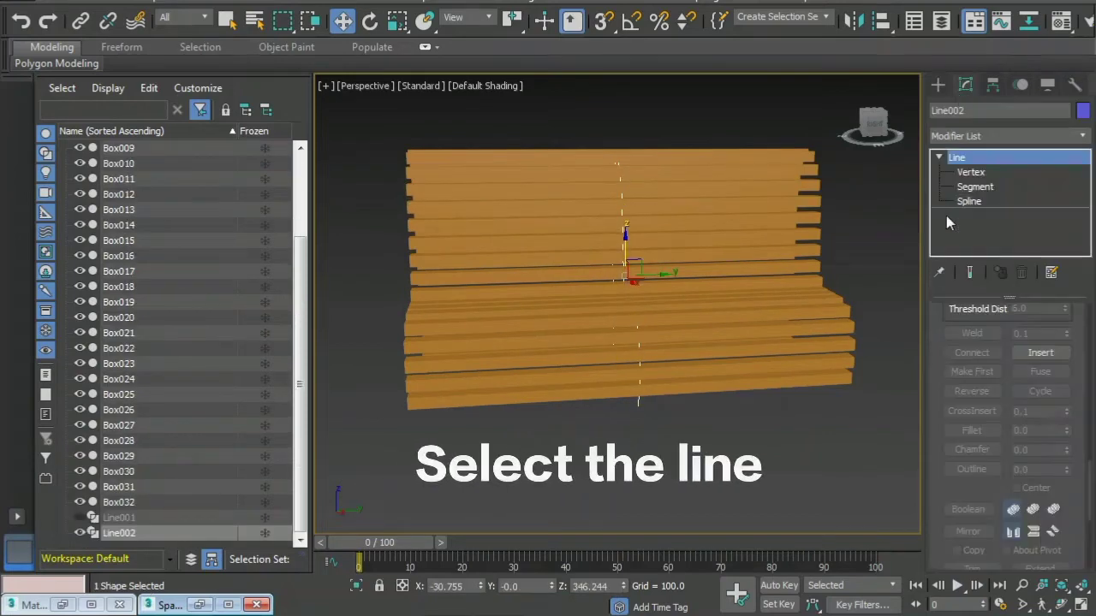
scroll(1091, 470, up, 10)
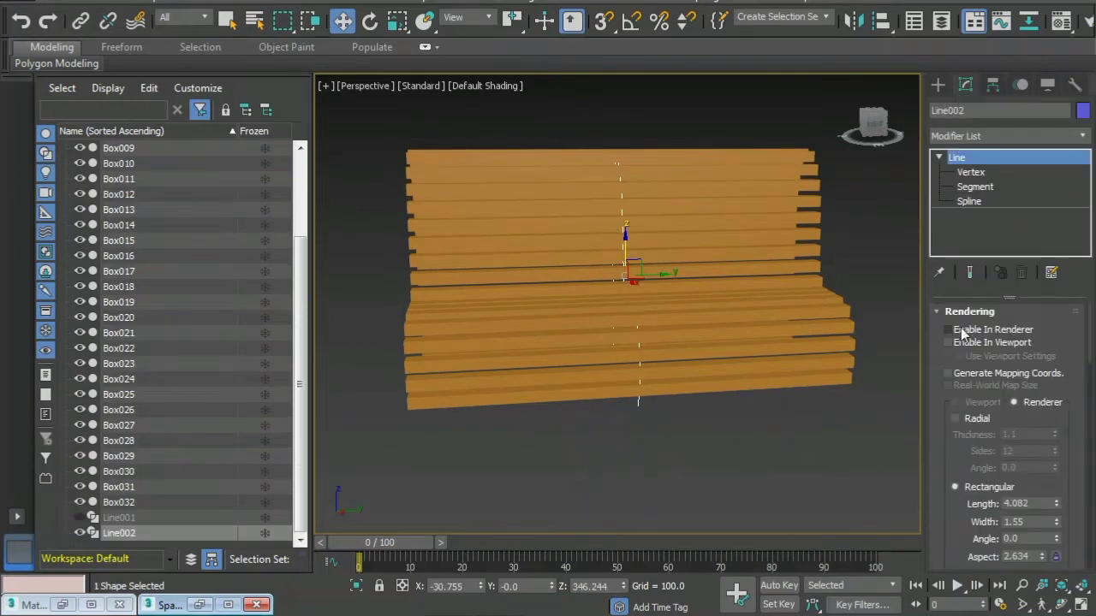
click(948, 330)
click(948, 342)
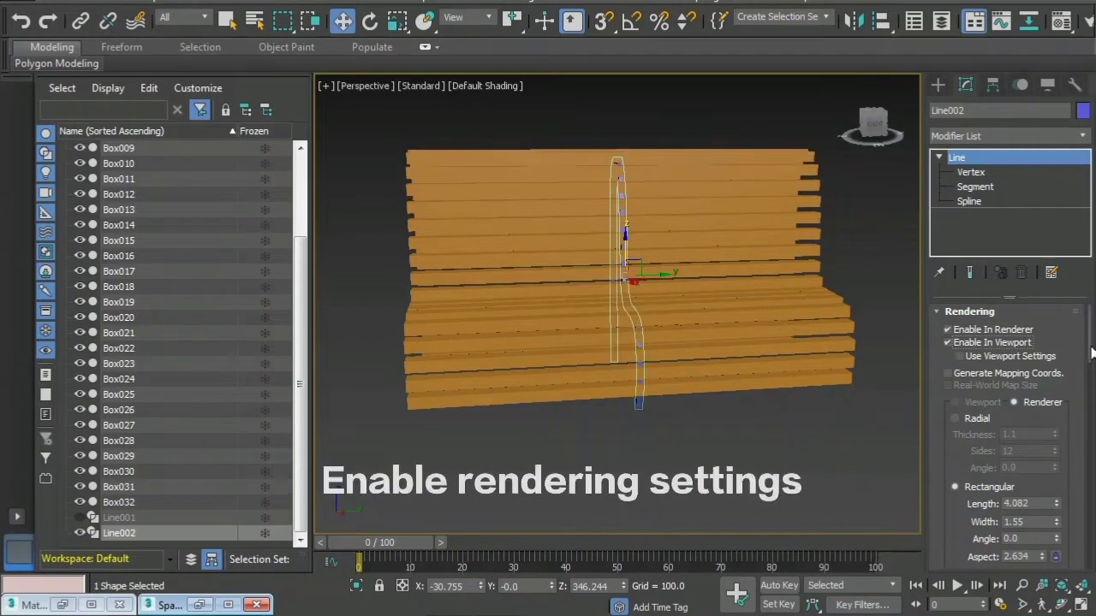
scroll(950, 359, down, 3)
scroll(973, 379, down, 1)
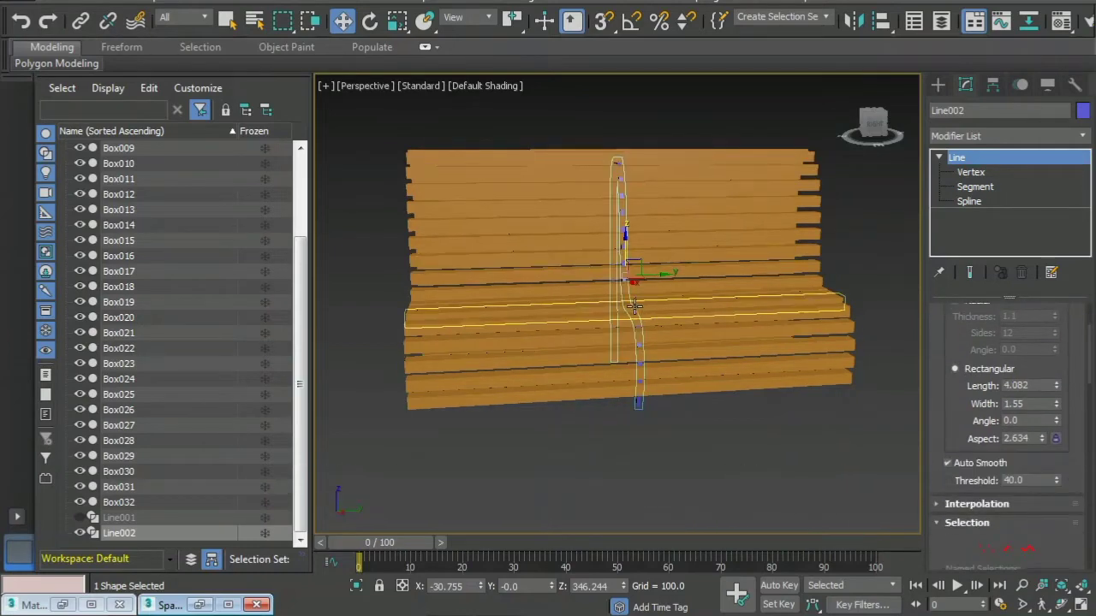
mouse_move(873, 136)
mouse_down()
mouse_move(848, 141)
mouse_move(871, 124)
mouse_up()
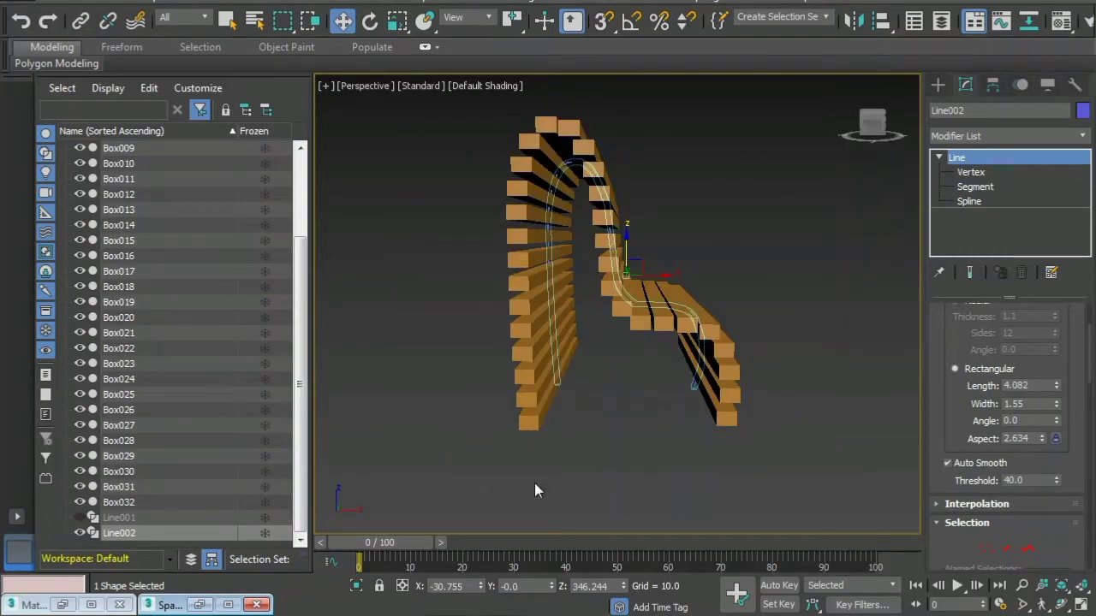
In the Front view, re-enable the spline's viewport thickness and reselect Line002.
key(f)
key(1)
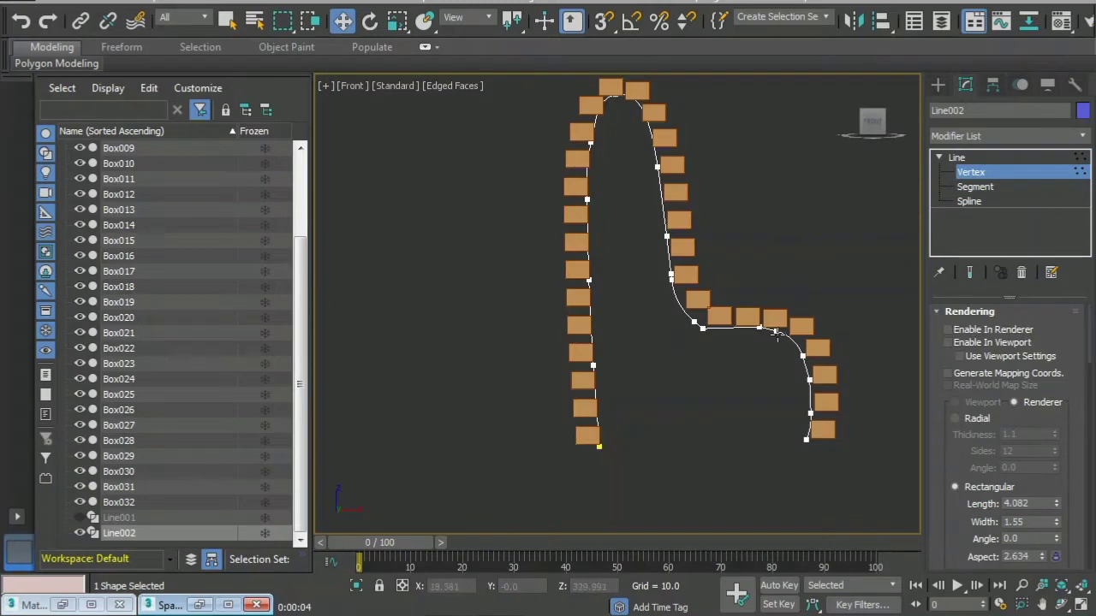
click(776, 333)
click(936, 86)
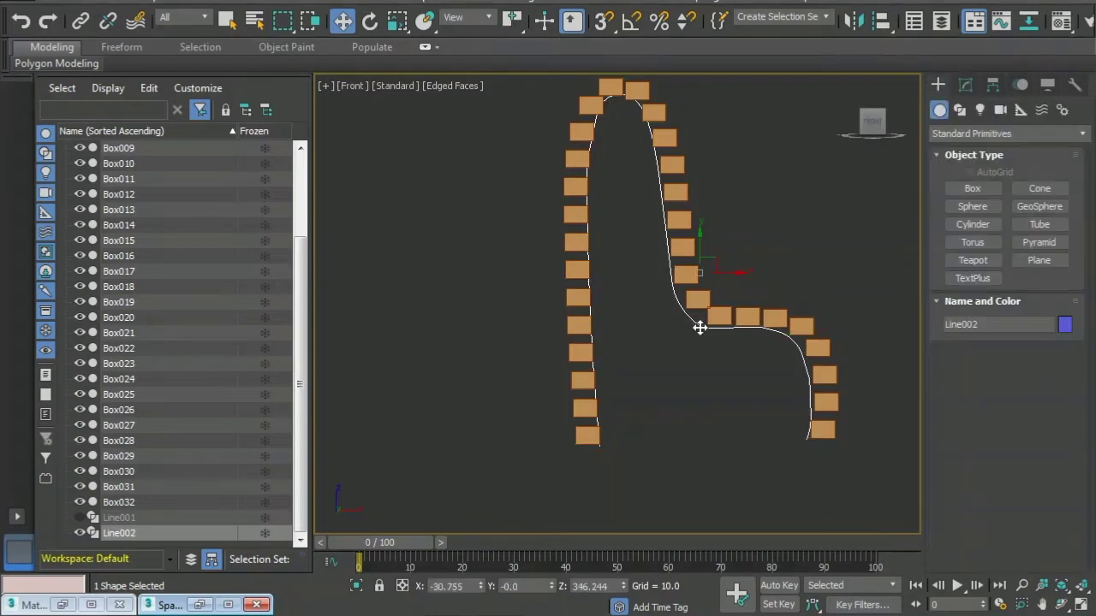
click(963, 86)
click(947, 342)
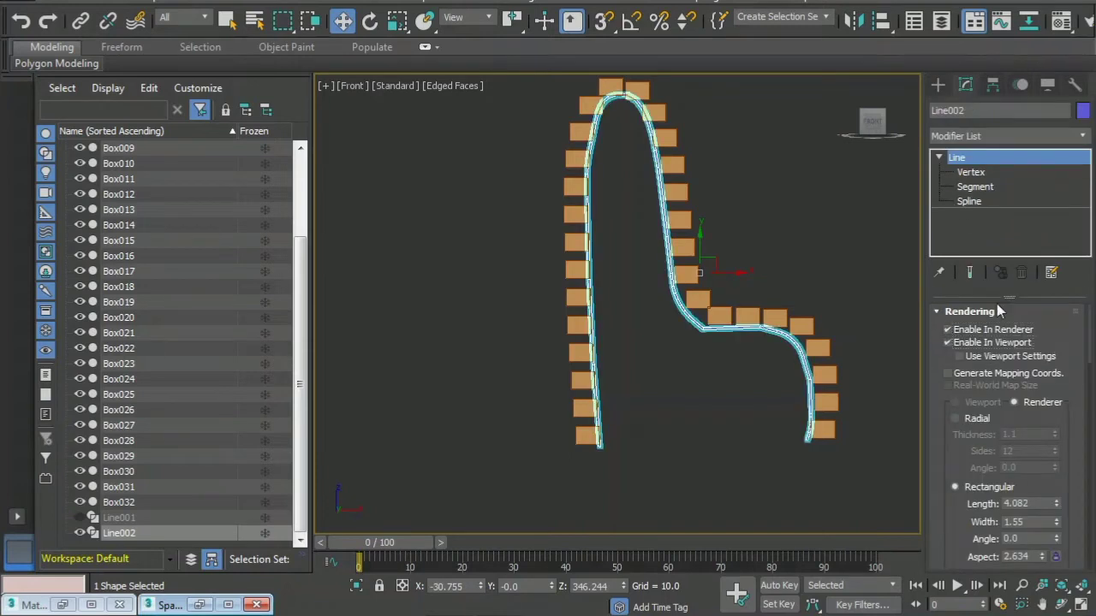
click(831, 163)
click(808, 377)
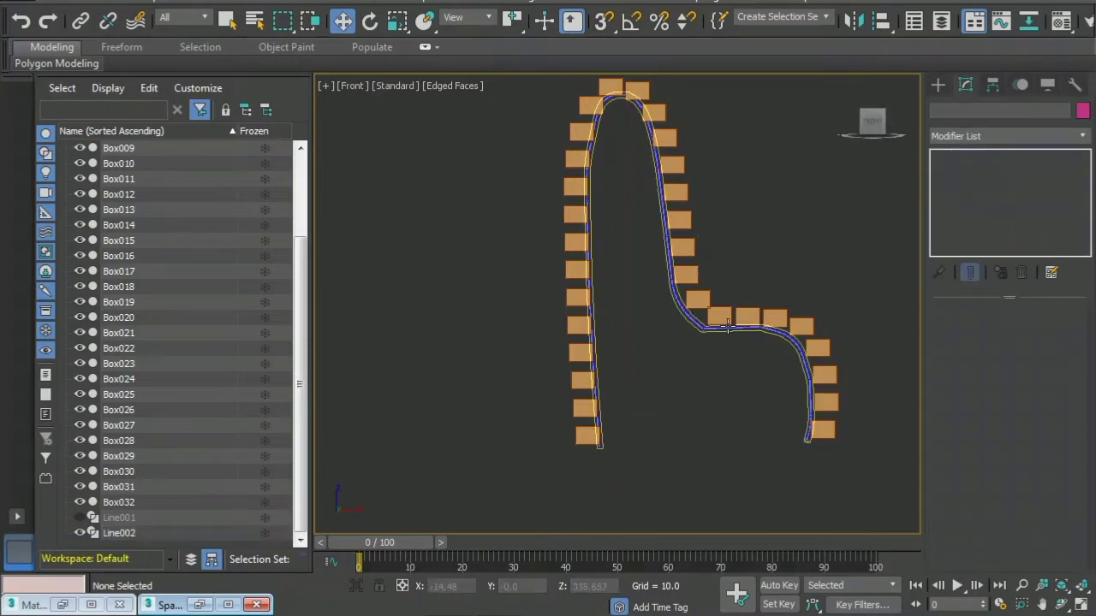
scroll(1089, 340, down, 5)
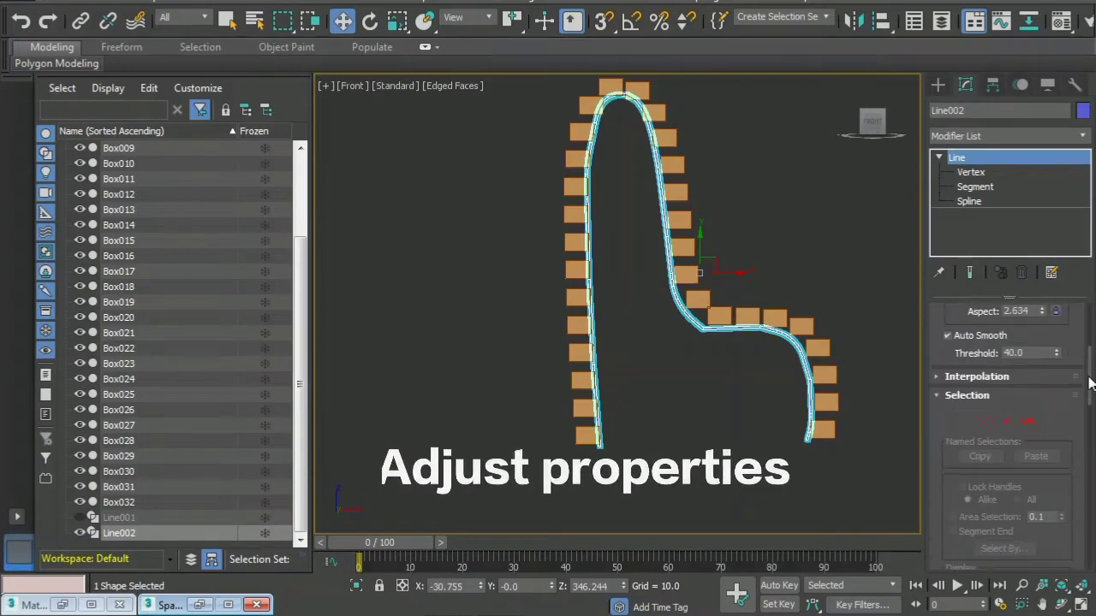
scroll(1012, 364, up, 3)
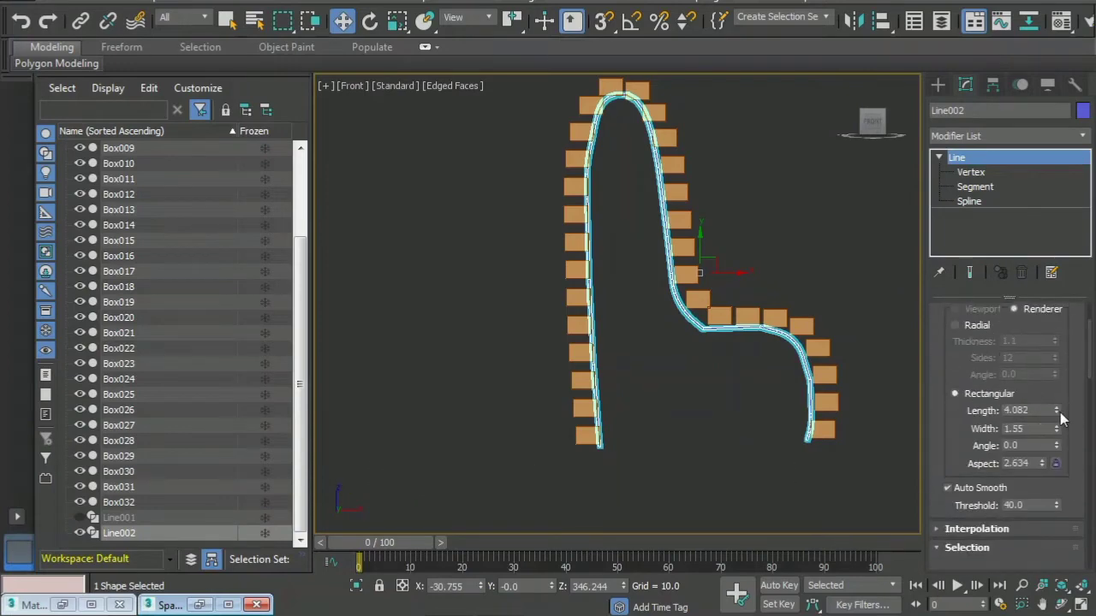
Set the rail's rectangular section to 4.082 by 1.829 and view it in perspective and from above.
drag(1059, 432, 1059, 402)
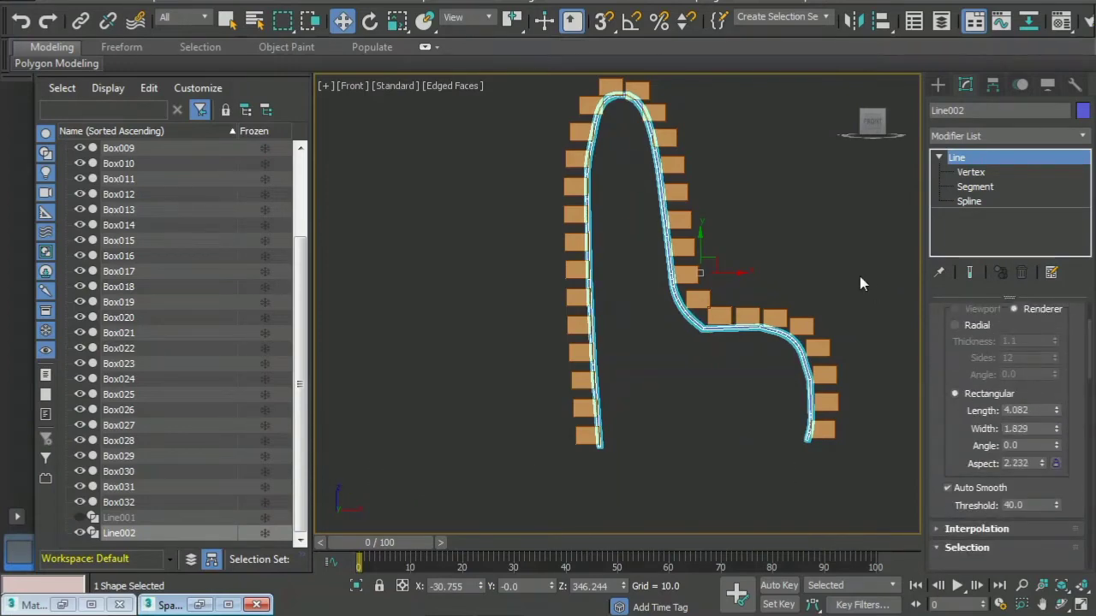
key(p)
key(F3)
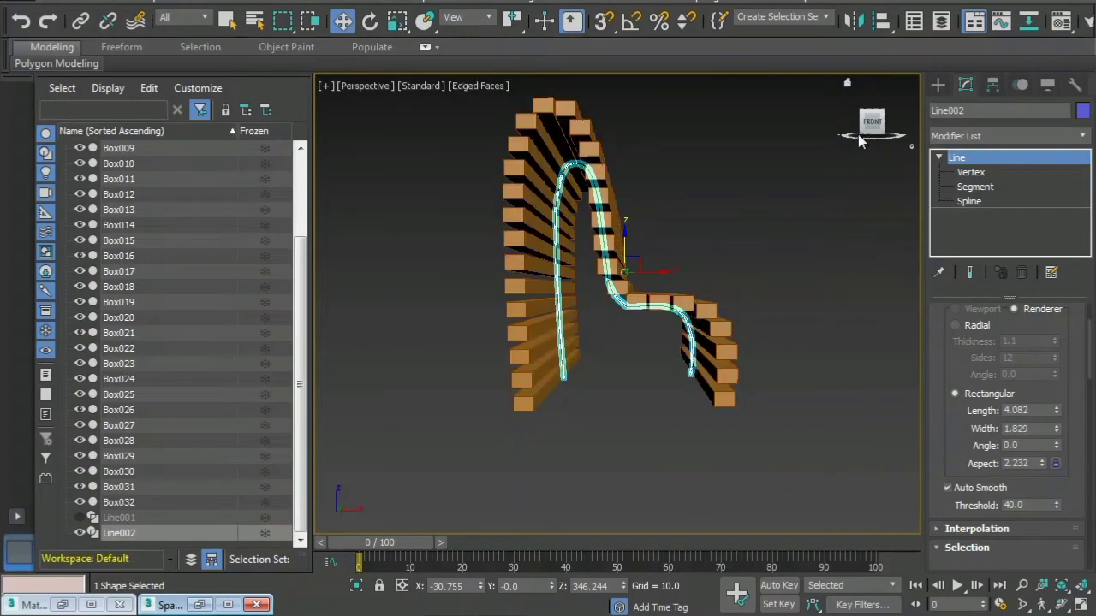
mouse_move(865, 137)
mouse_down()
mouse_move(890, 141)
mouse_move(830, 159)
mouse_up()
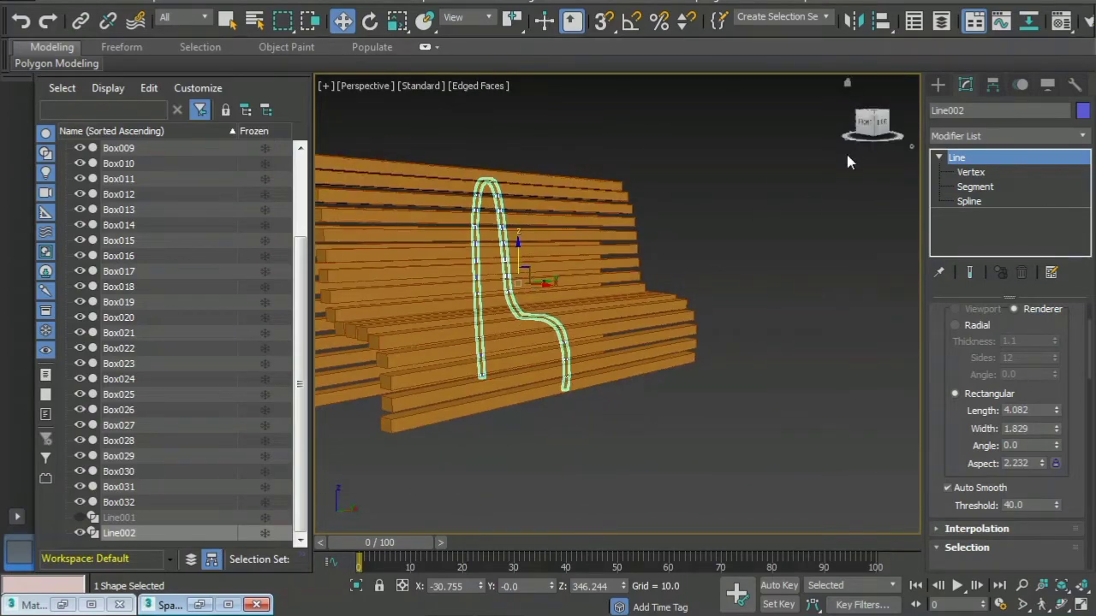
key(t)
scroll(700, 267, down, 4)
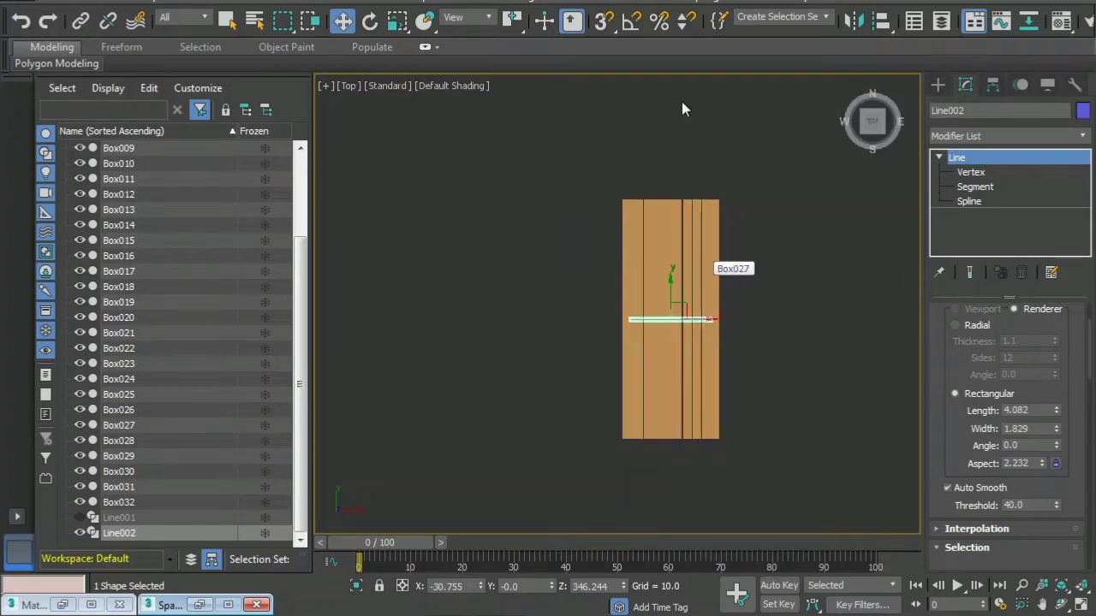
Shift-move Line002 to clone rails Line003 and Line004 at both ends of the bench.
key(F3)
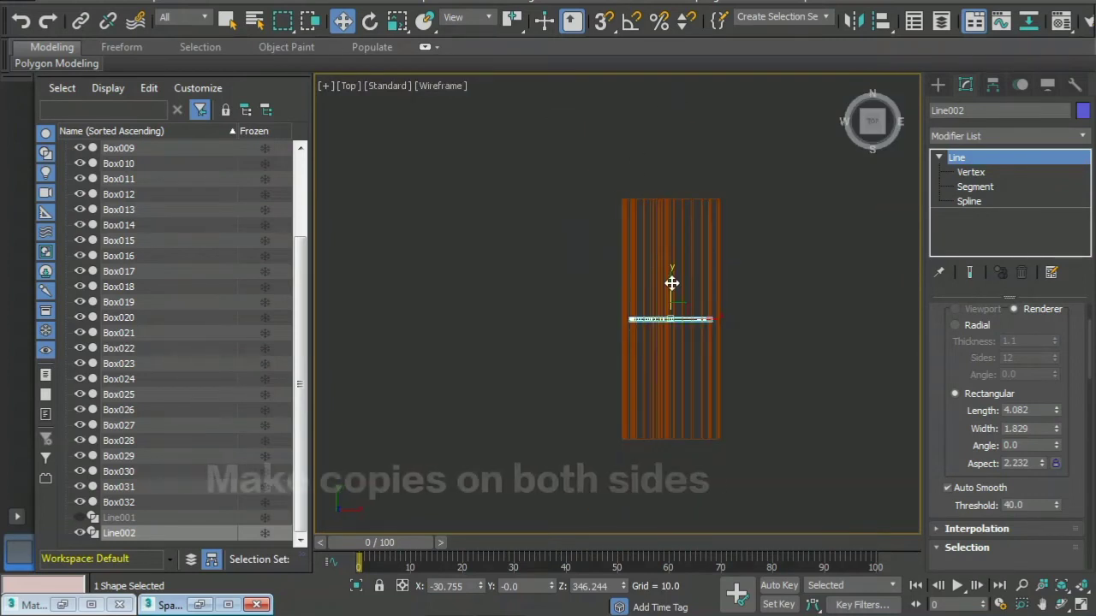
mouse_move(673, 284)
shift+mouse_down()
mouse_move(673, 191)
mouse_move(650, 365)
shift+mouse_up()
click(552, 377)
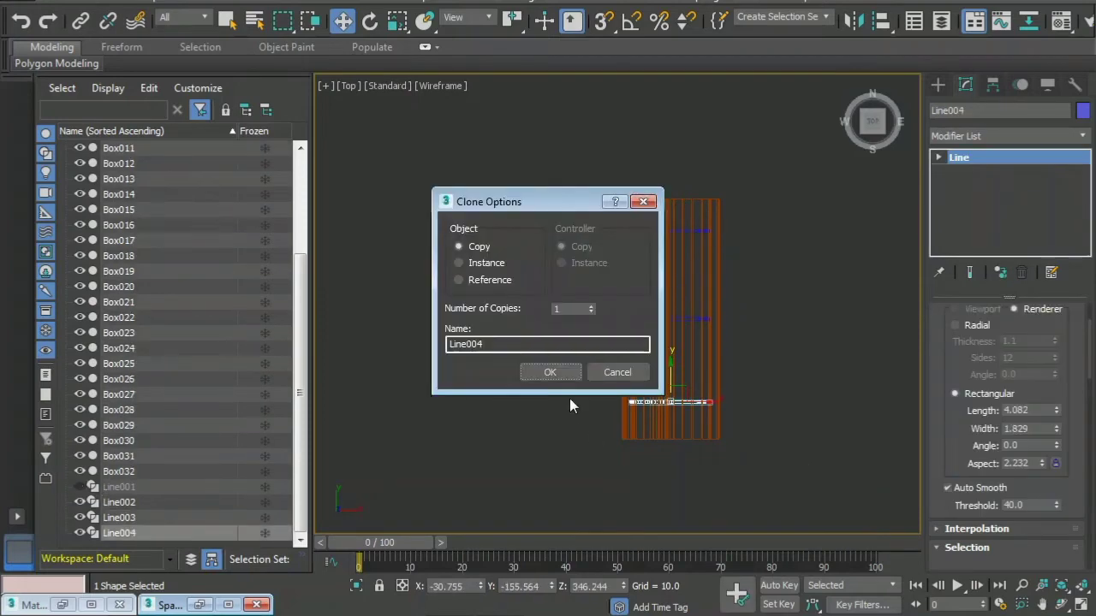
key(Return)
click(543, 402)
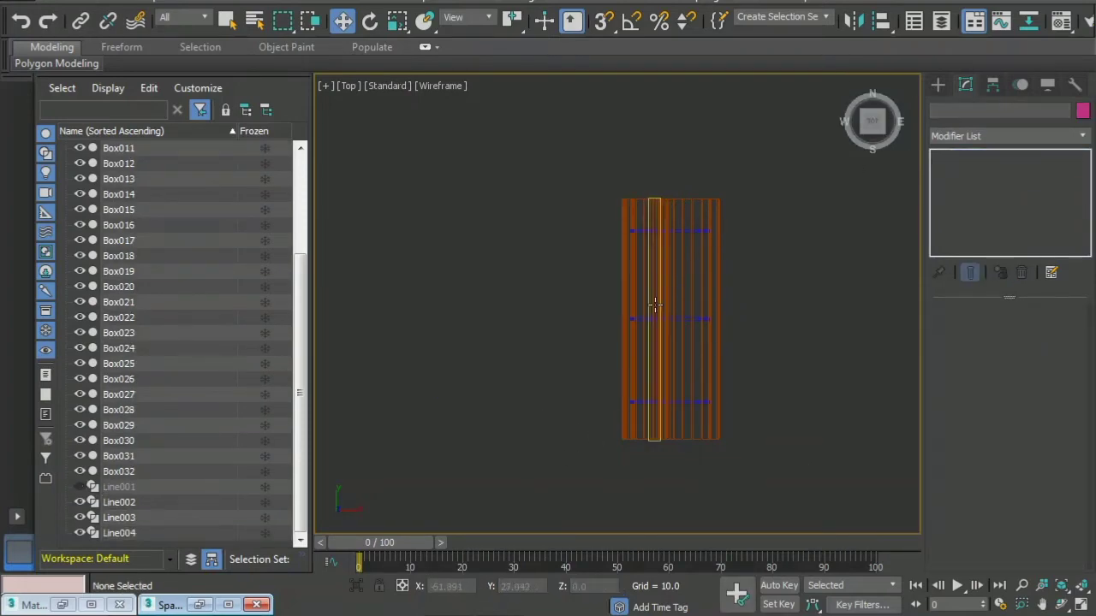
key(F3)
Switch to perspective and orbit to an angled view of the bench.
key(p)
scroll(638, 241, up, 3)
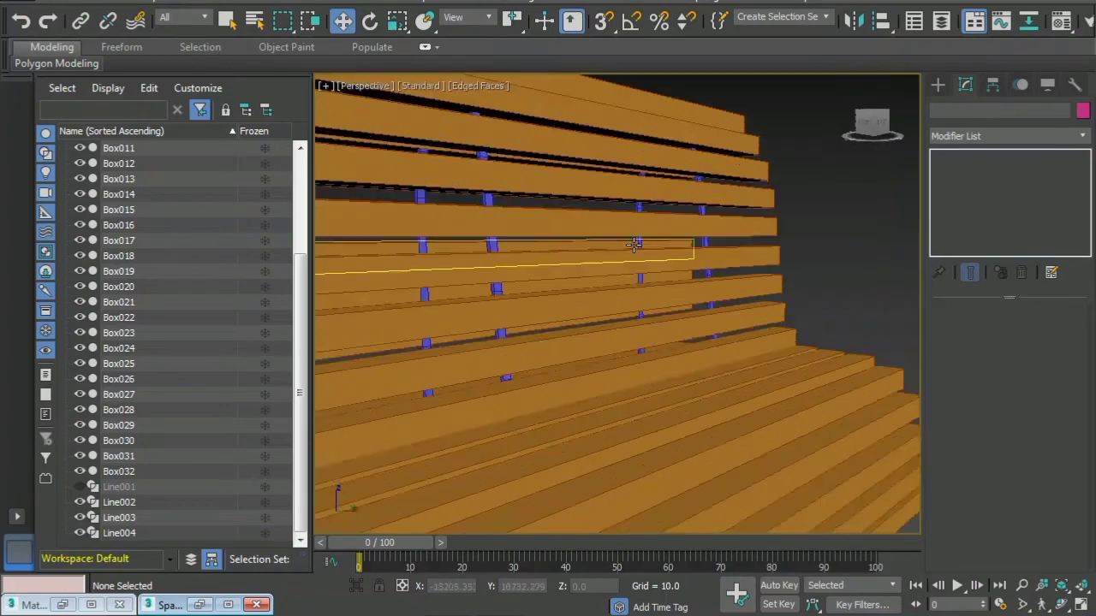
scroll(796, 167, up, 4)
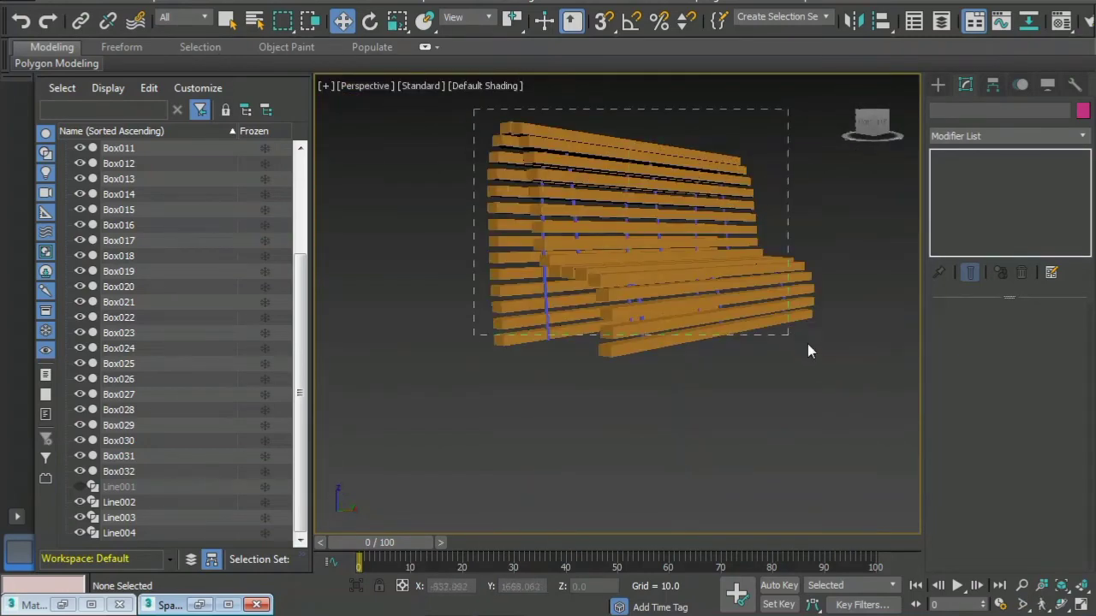
drag(808, 343, 804, 340)
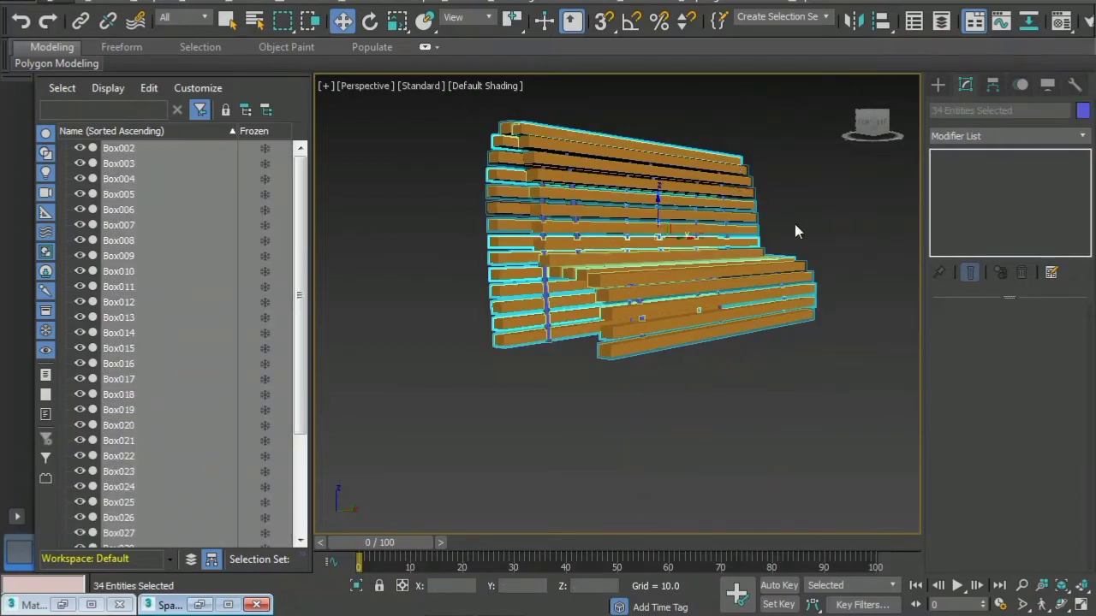
click(794, 223)
click(871, 122)
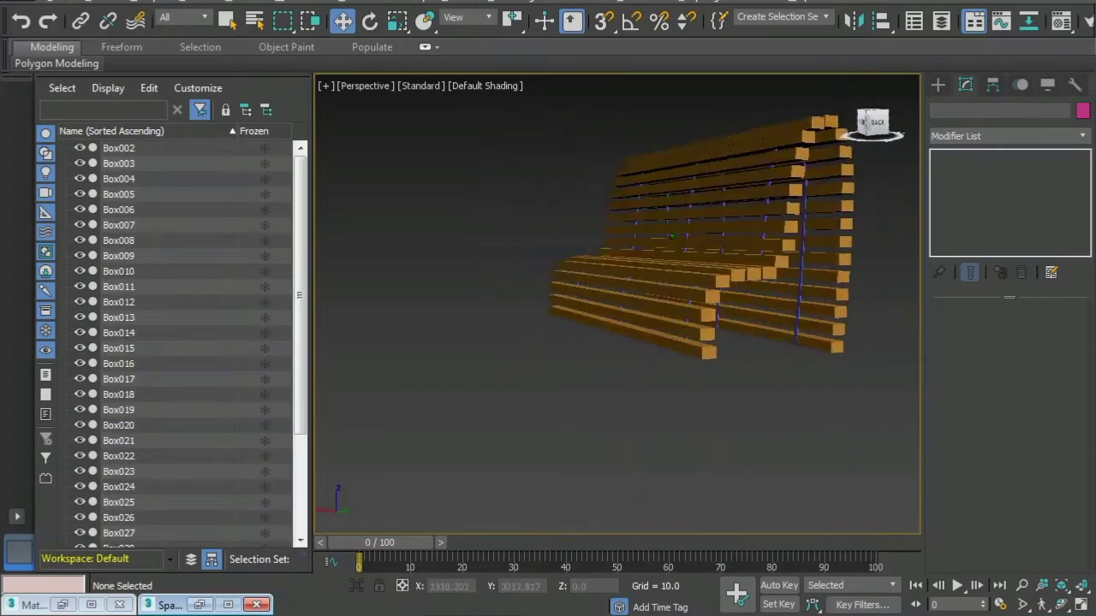
alt+middle_drag(671, 236, 633, 257)
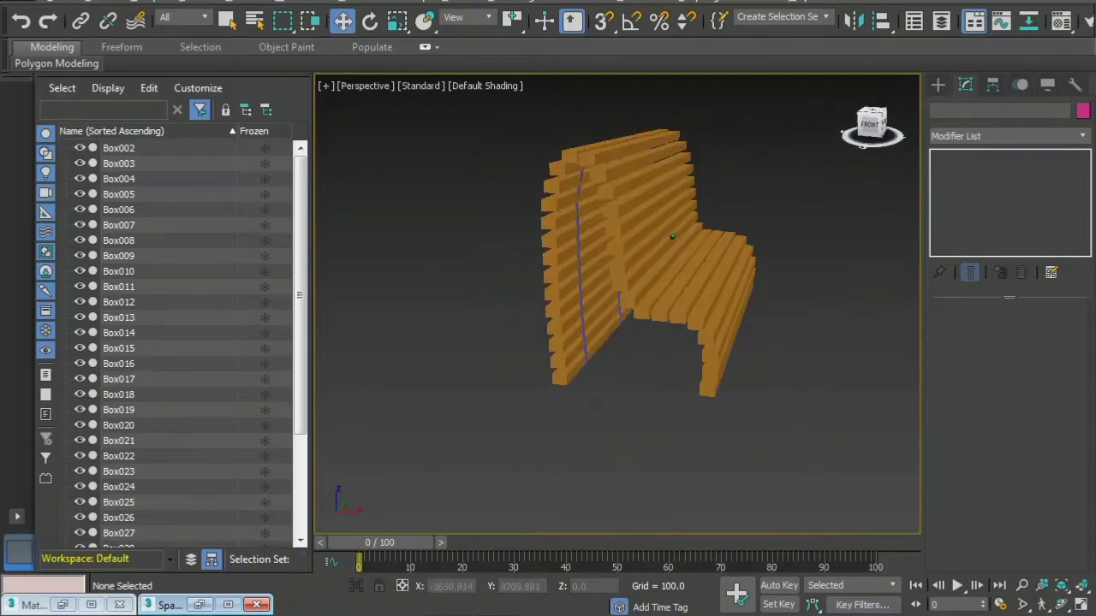
Select the three profile splines and change their colour from blue to a pale shade.
click(582, 332)
ctrl+click(582, 332)
alt+middle_drag(582, 332, 602, 315)
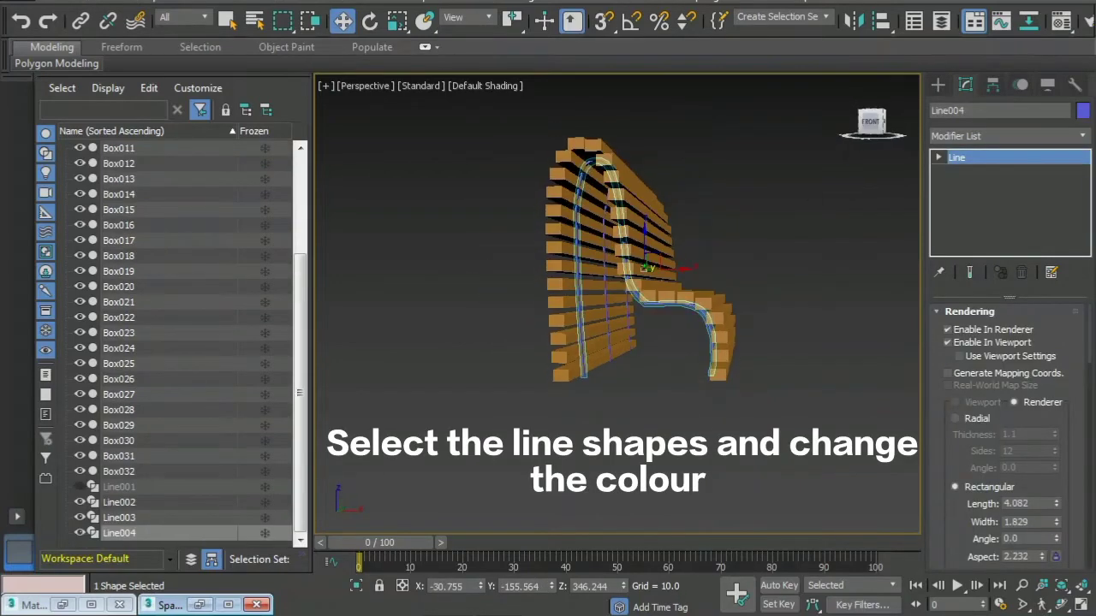
ctrl+click(625, 315)
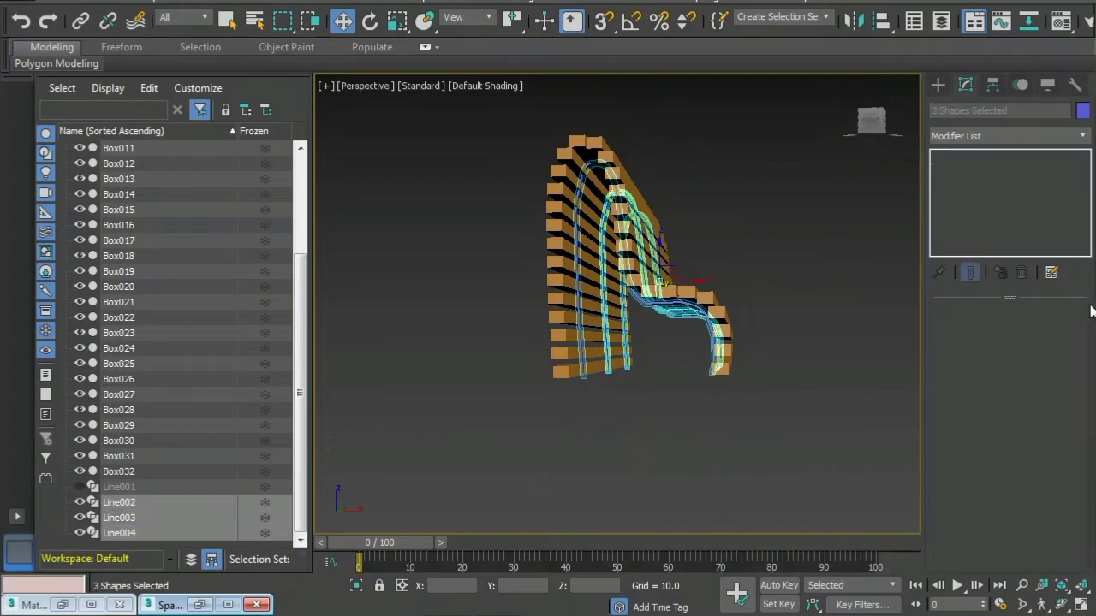
click(1083, 113)
click(634, 392)
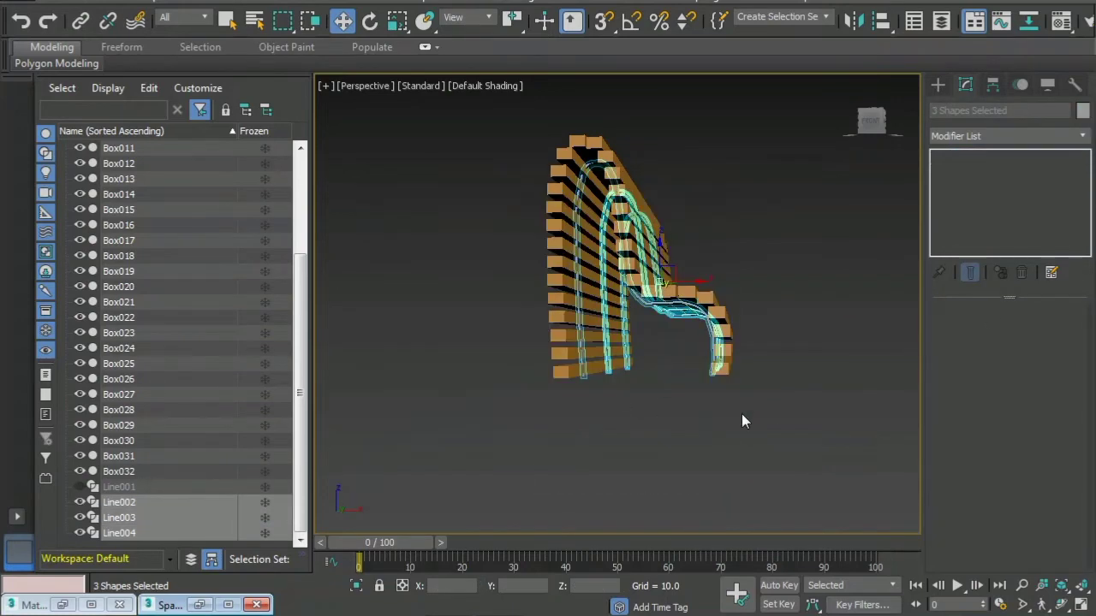
click(742, 414)
drag(872, 120, 834, 128)
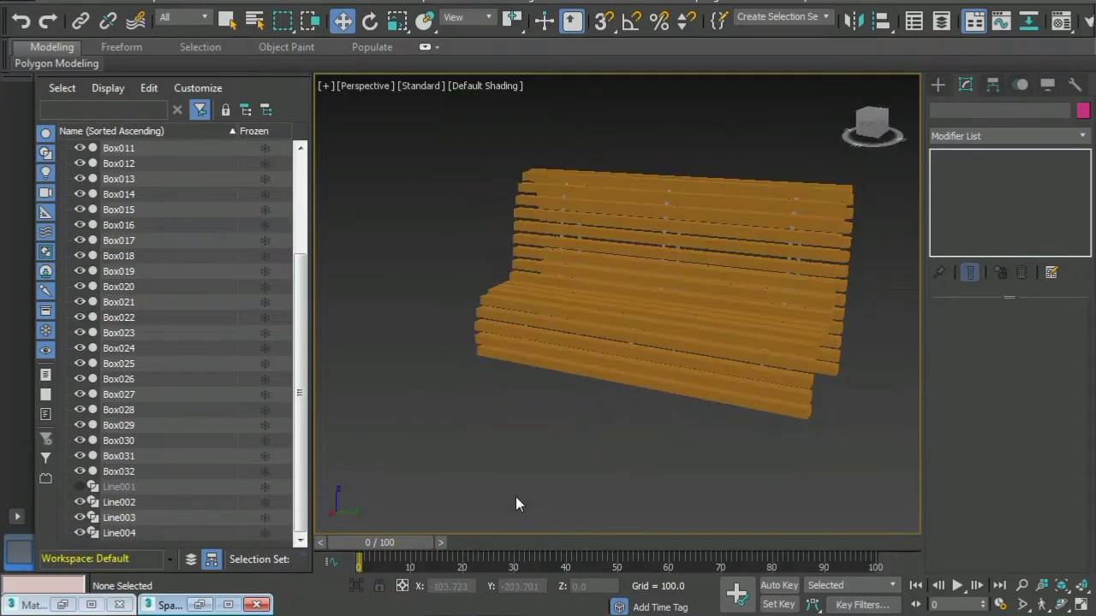
Convert Box002 to Editable Poly and extrude its long bottom face into a base joining the front and back feet.
click(530, 349)
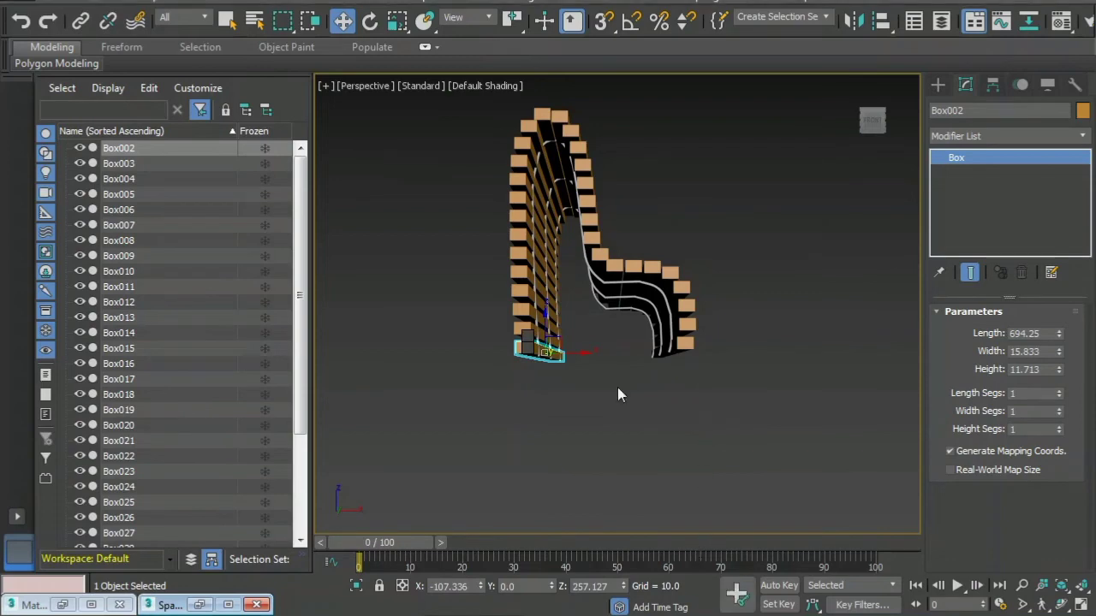
click(1025, 333)
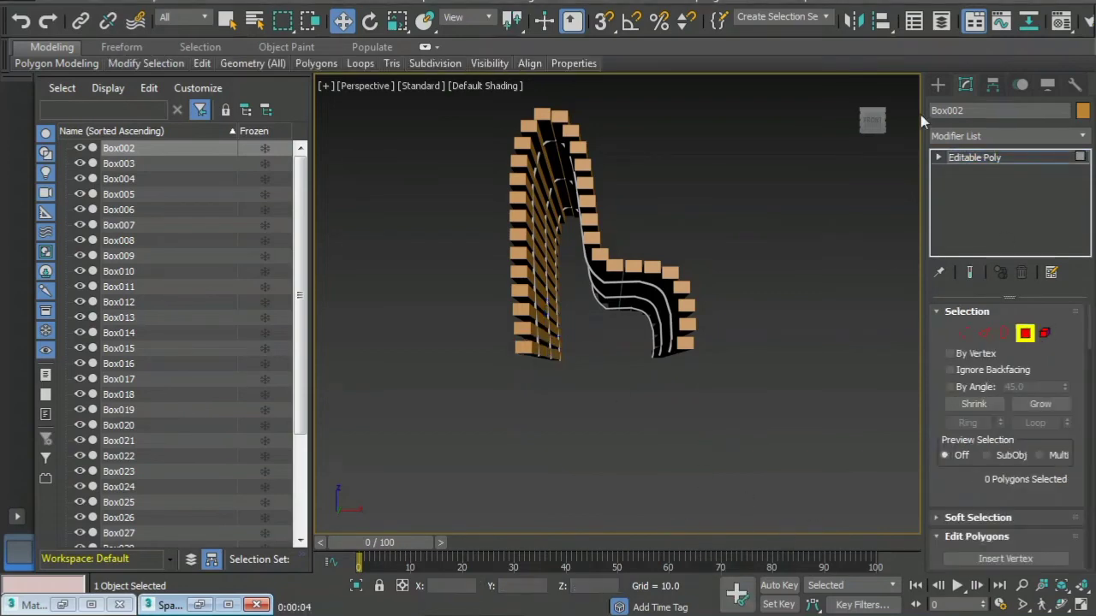
click(512, 357)
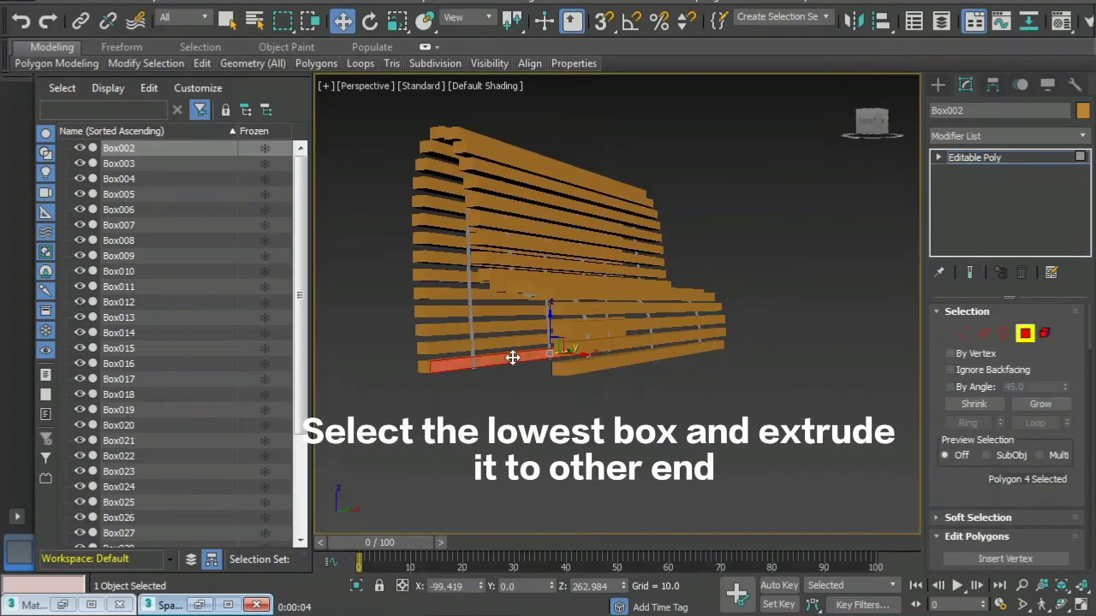
drag(873, 119, 612, 370)
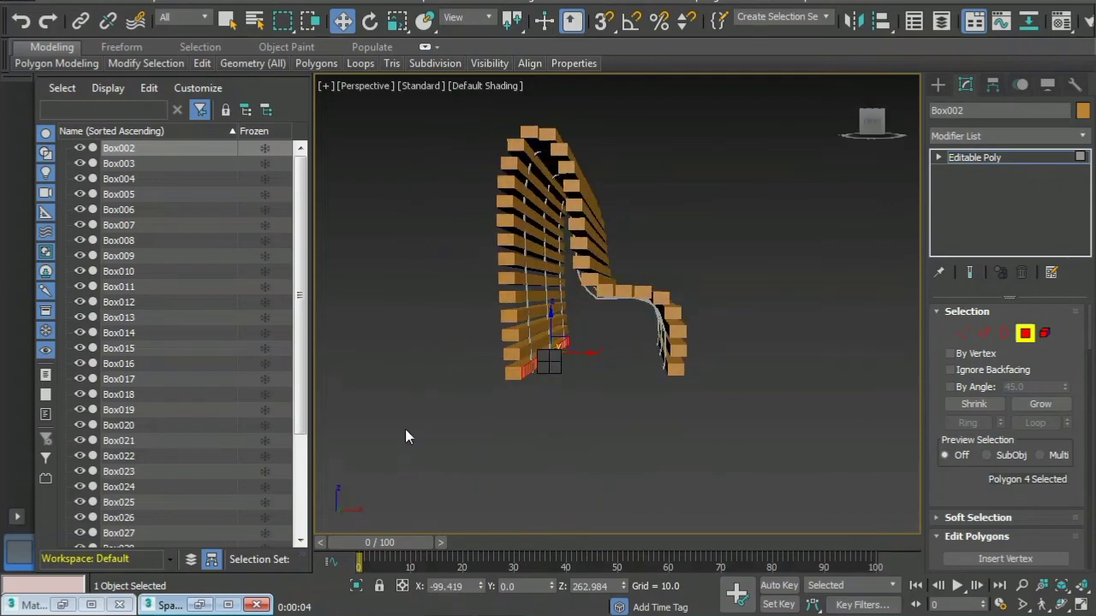
click(564, 371)
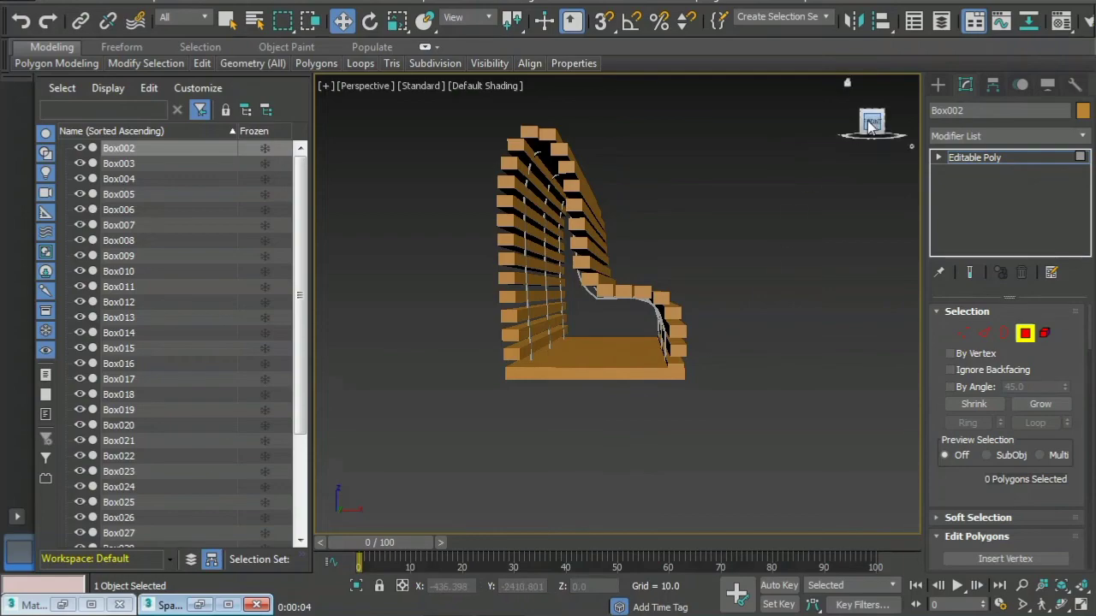
drag(871, 126, 908, 226)
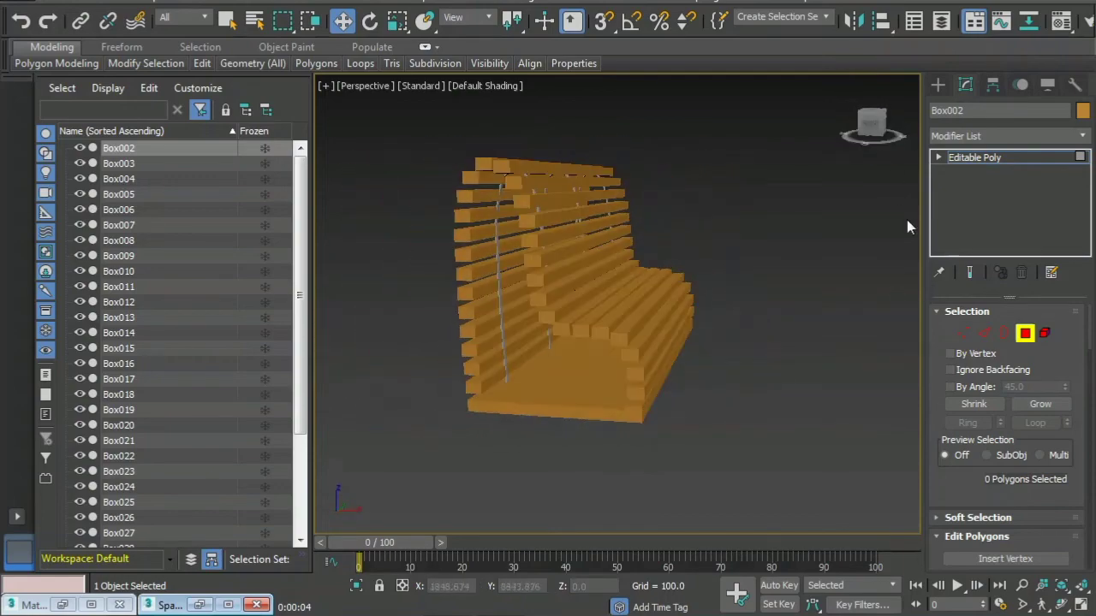
click(937, 84)
click(826, 175)
drag(875, 126, 544, 353)
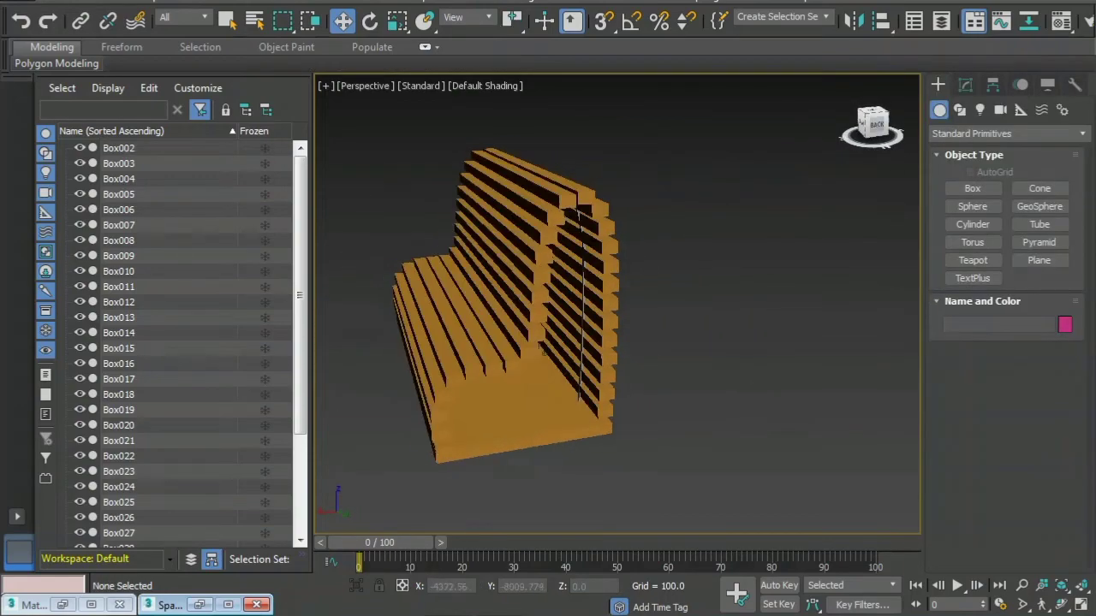
alt+middle_drag(543, 353, 543, 353)
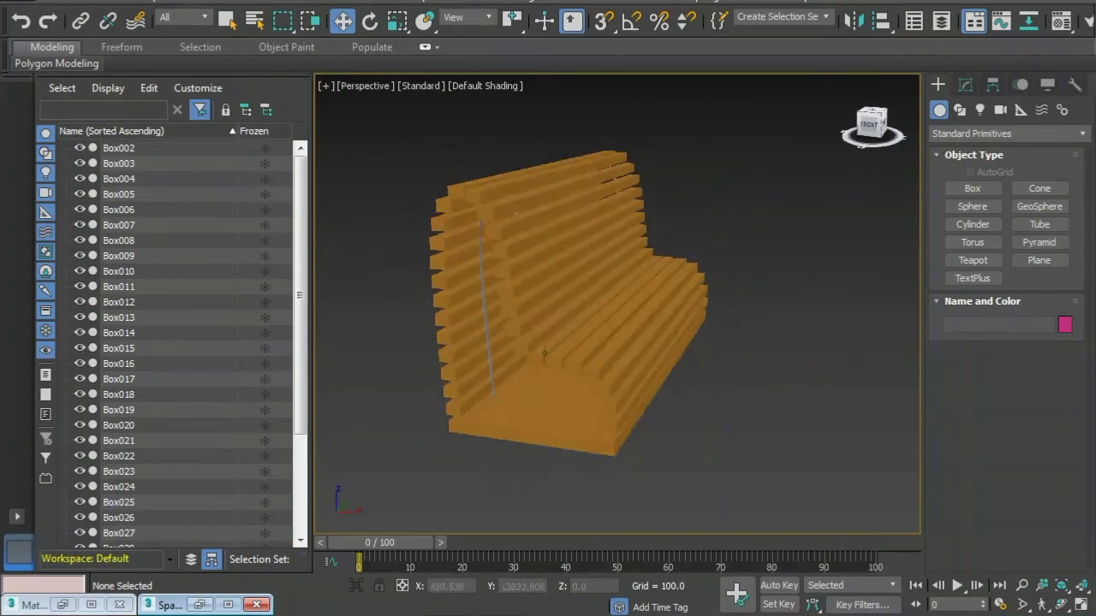
drag(878, 147, 543, 353)
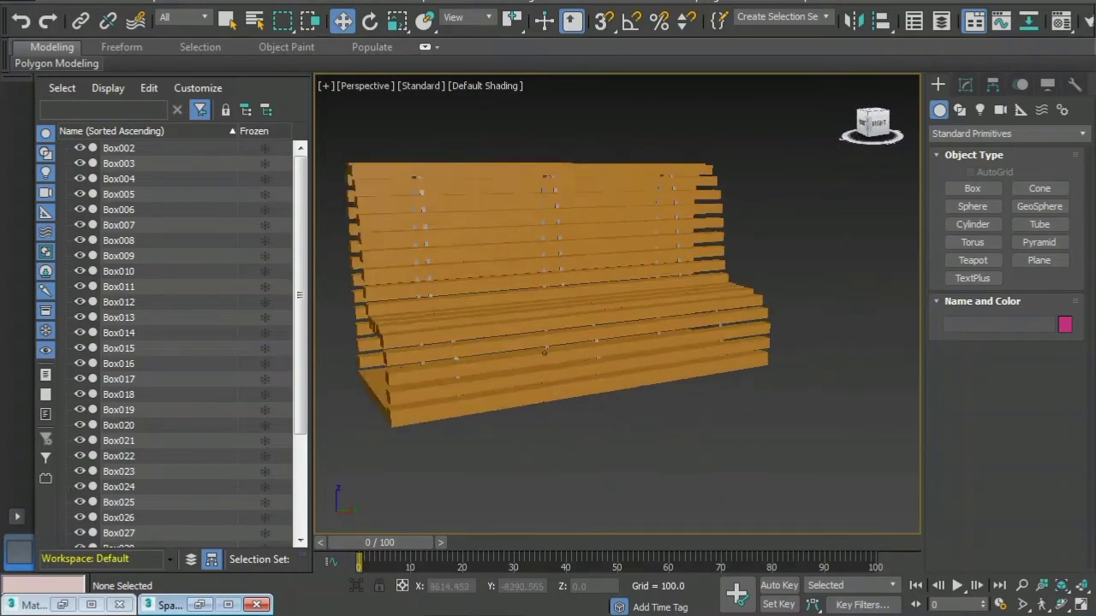
alt+middle_drag(544, 352, 609, 462)
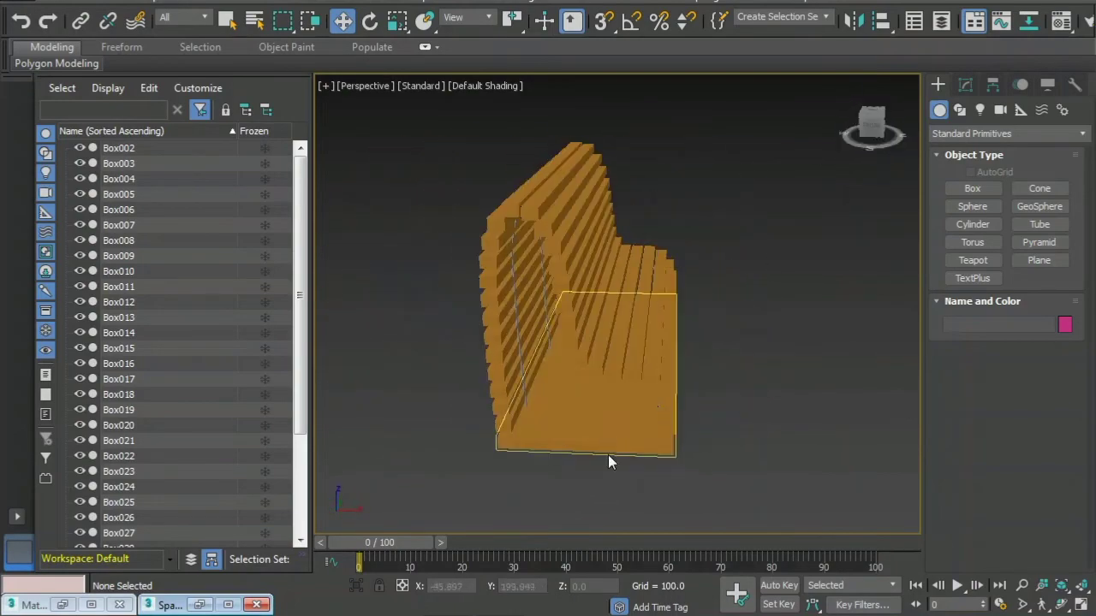
mouse_move(675, 354)
alt+middle_down()
mouse_move(406, 350)
mouse_move(461, 354)
alt+middle_up()
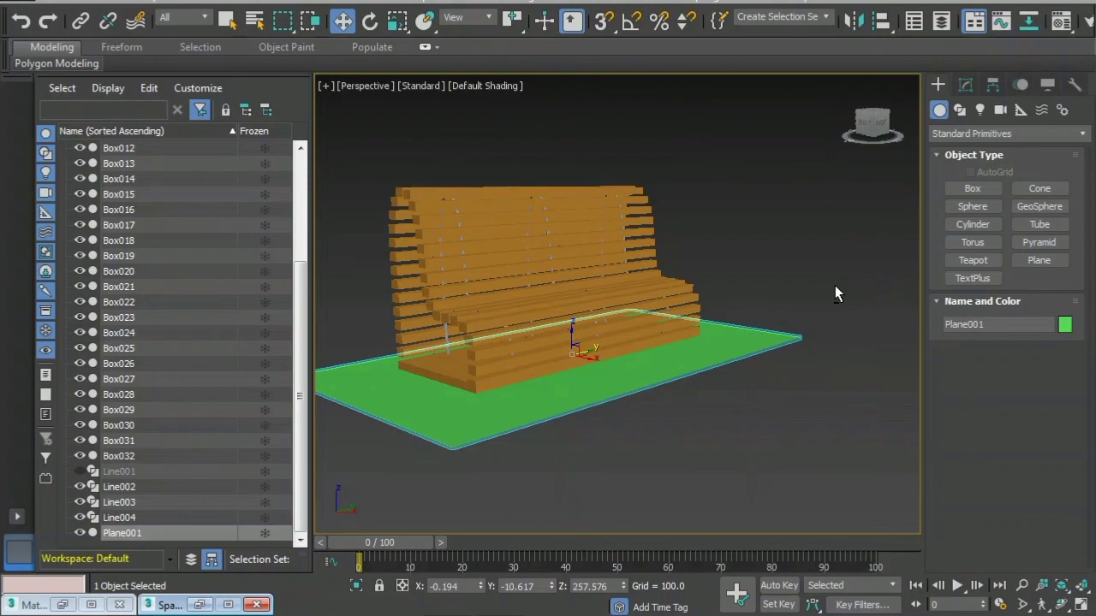
mouse_move(837, 293)
alt+middle_down()
mouse_move(765, 335)
mouse_move(489, 345)
mouse_move(727, 308)
alt+middle_up()
scroll(799, 276, up, 3)
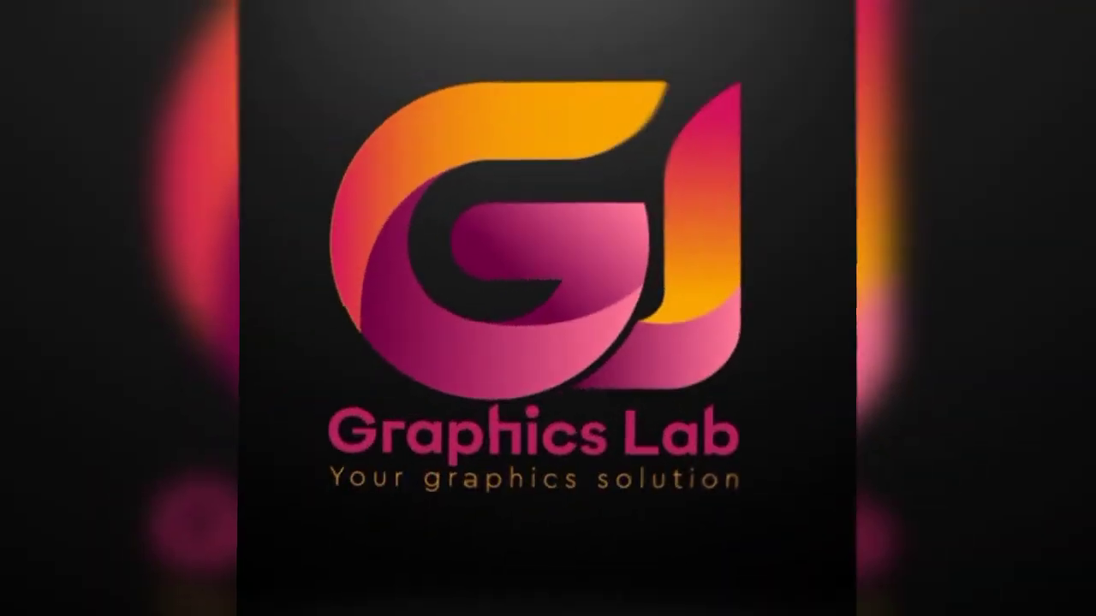